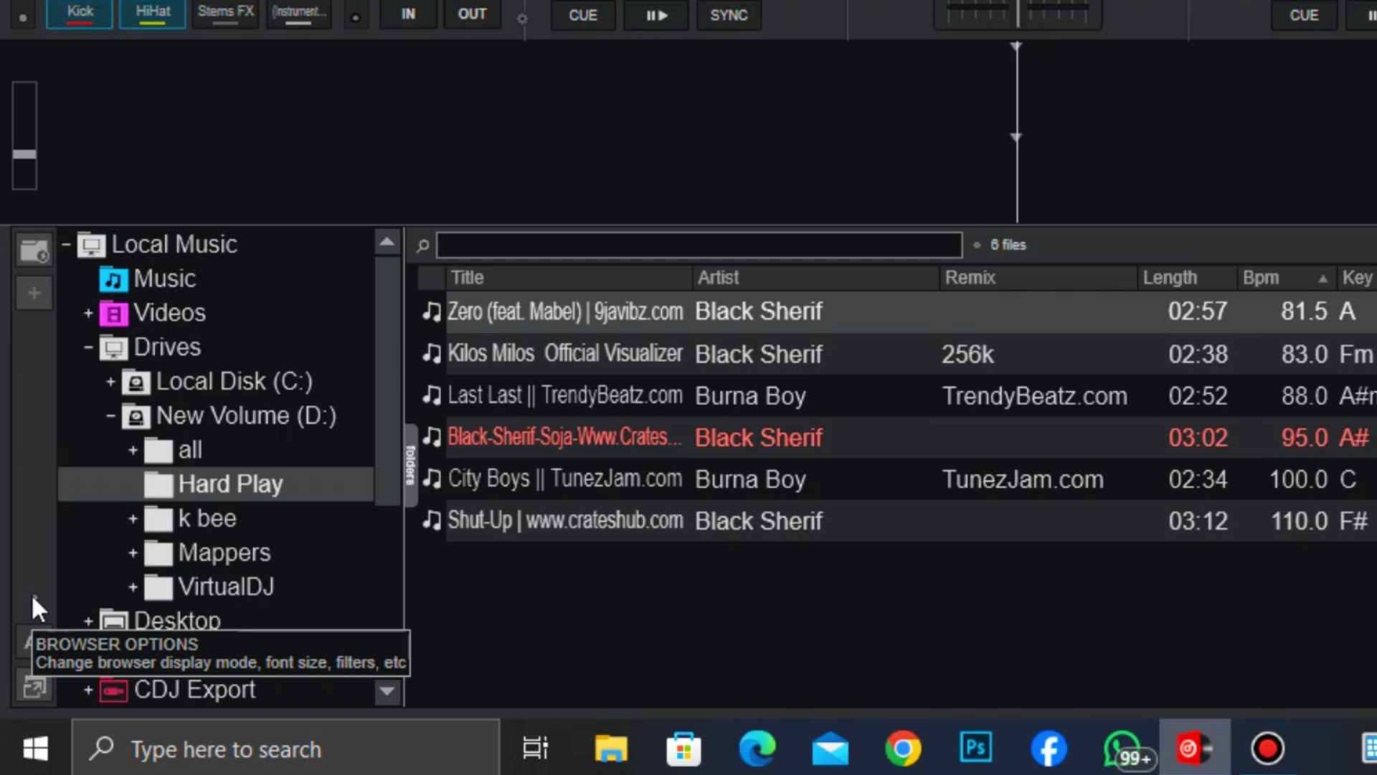
Create a database backup from Browser Options > Database > Create Database Backup.
left_click(32, 592)
mouse_move(97, 635)
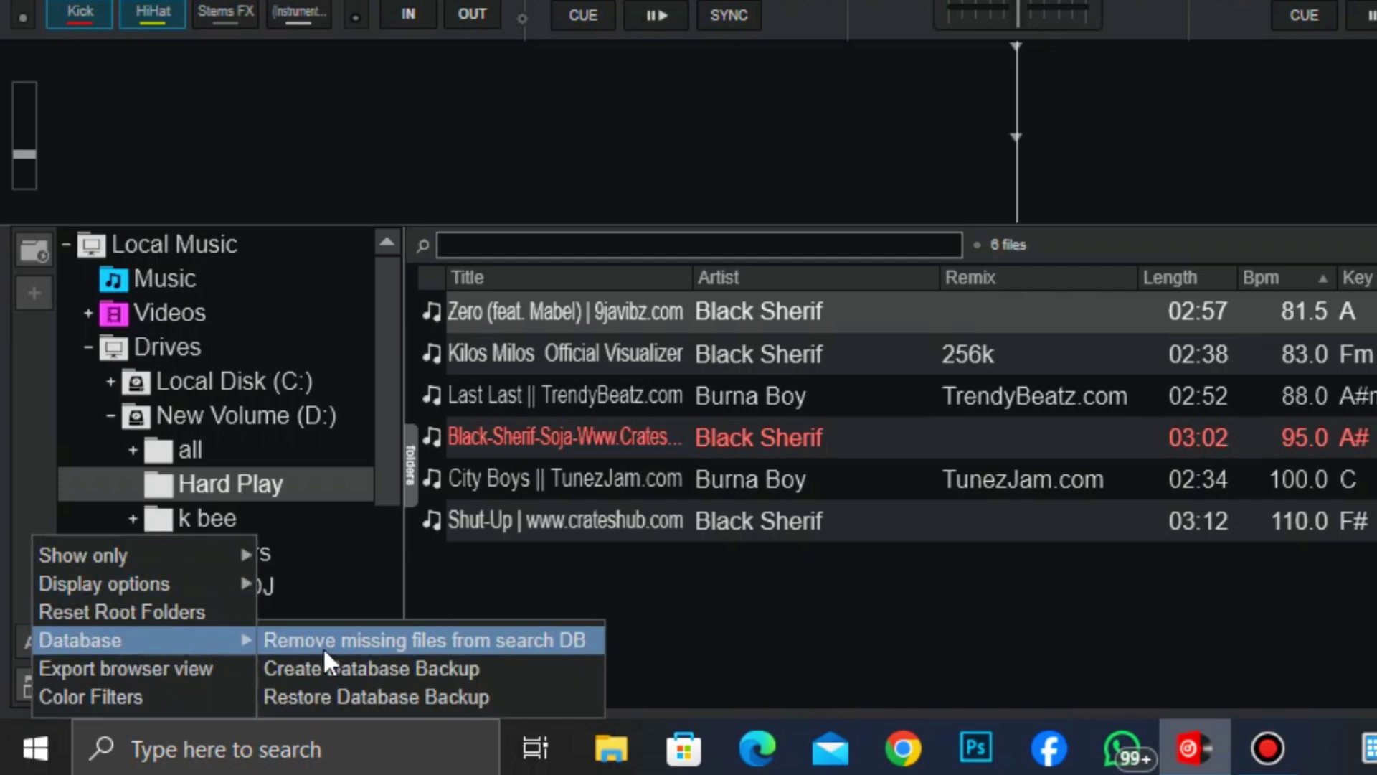
left_click(411, 670)
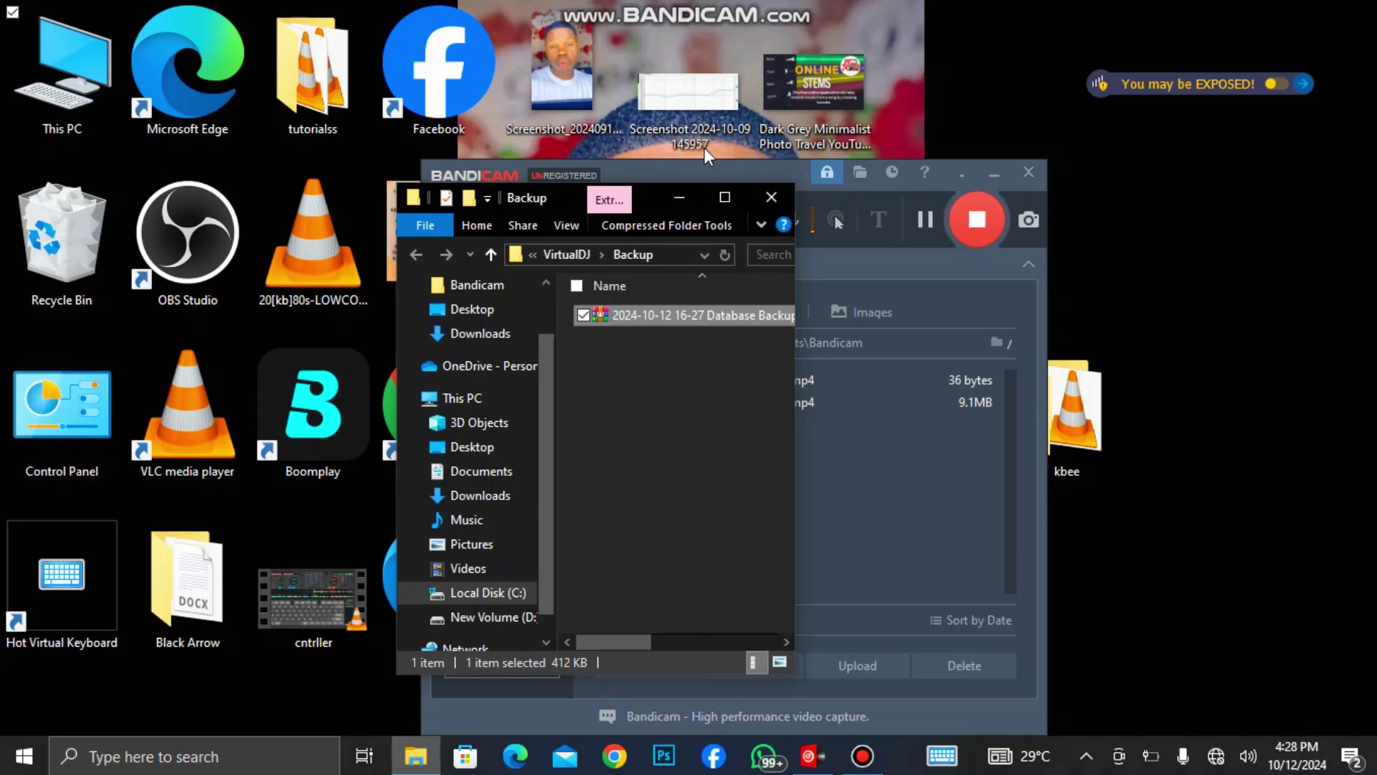
Open This PC in a second window and go to New Volume (D:).
left_click(964, 177)
left_click(965, 177)
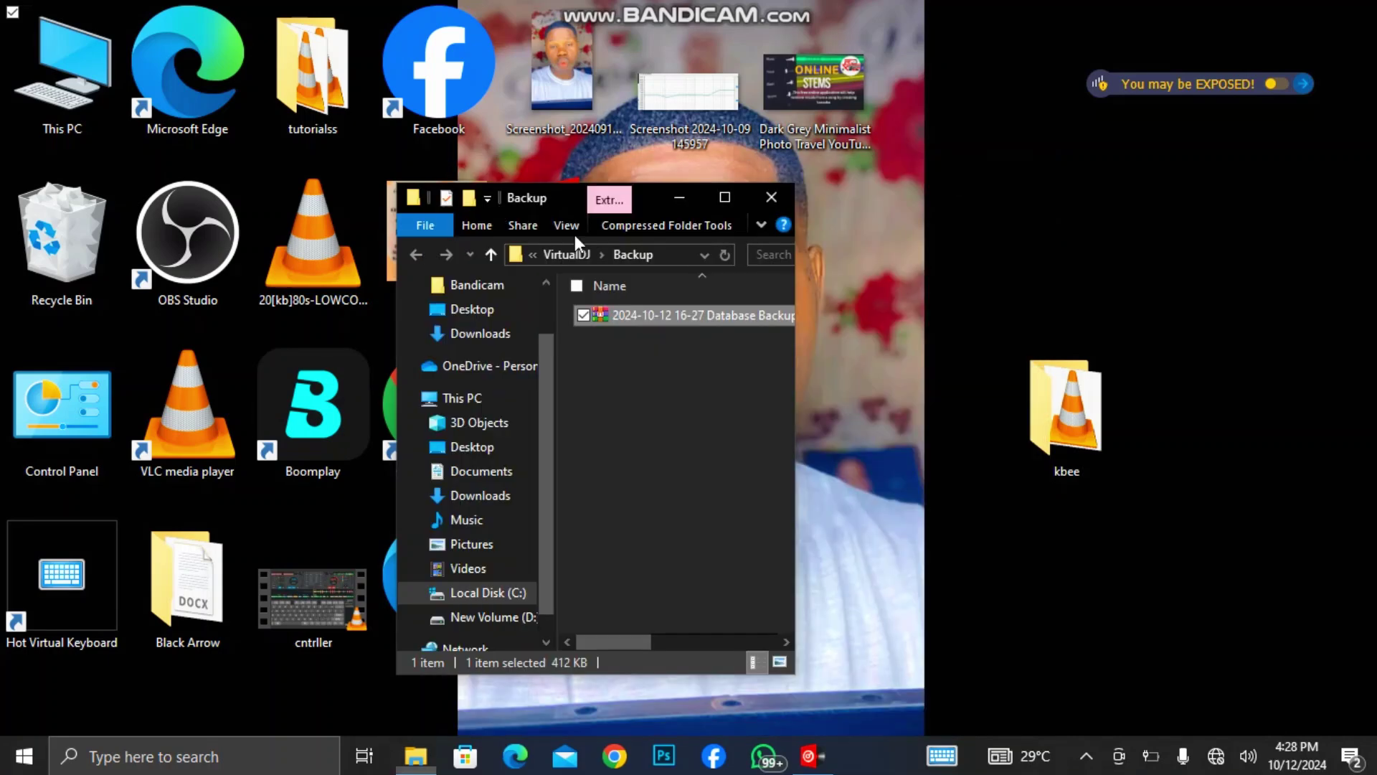
left_click(55, 44)
double_click(55, 44)
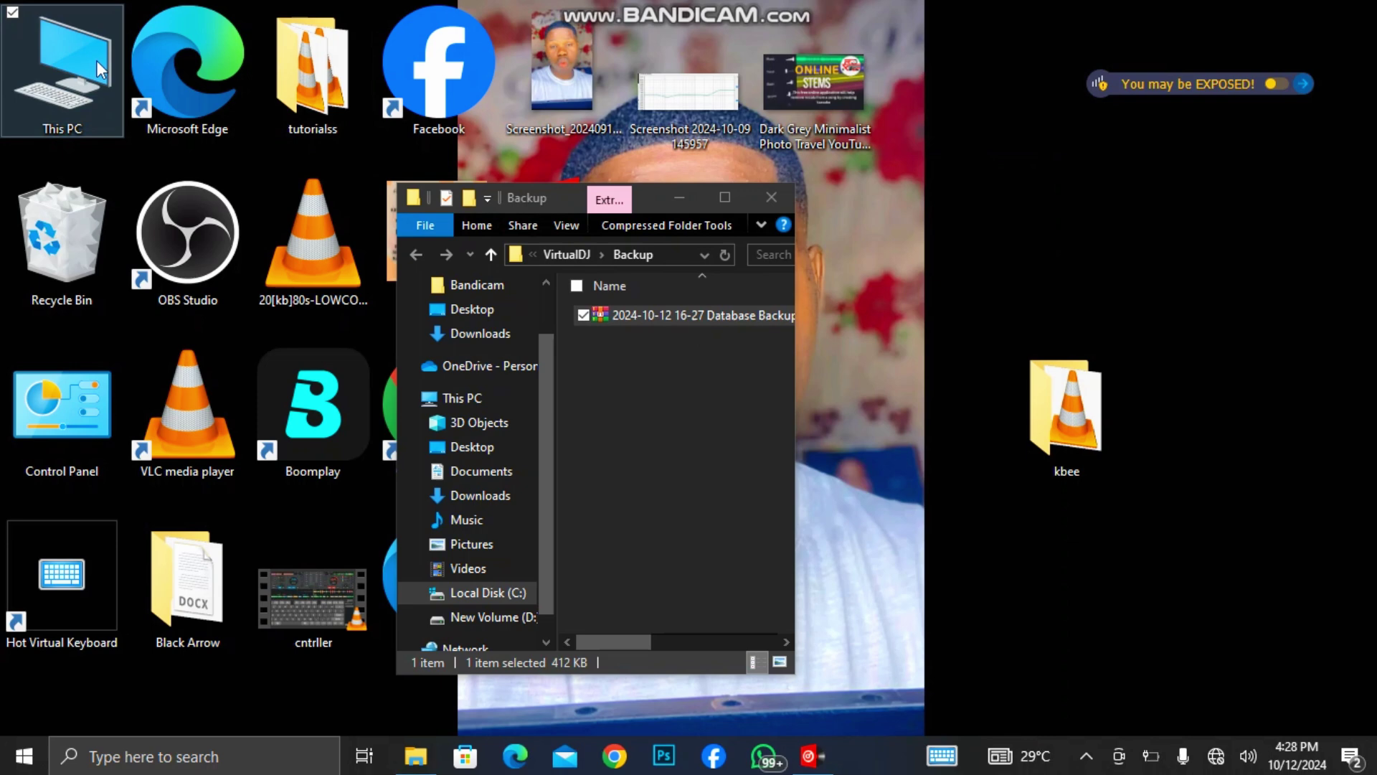
left_click(986, 434)
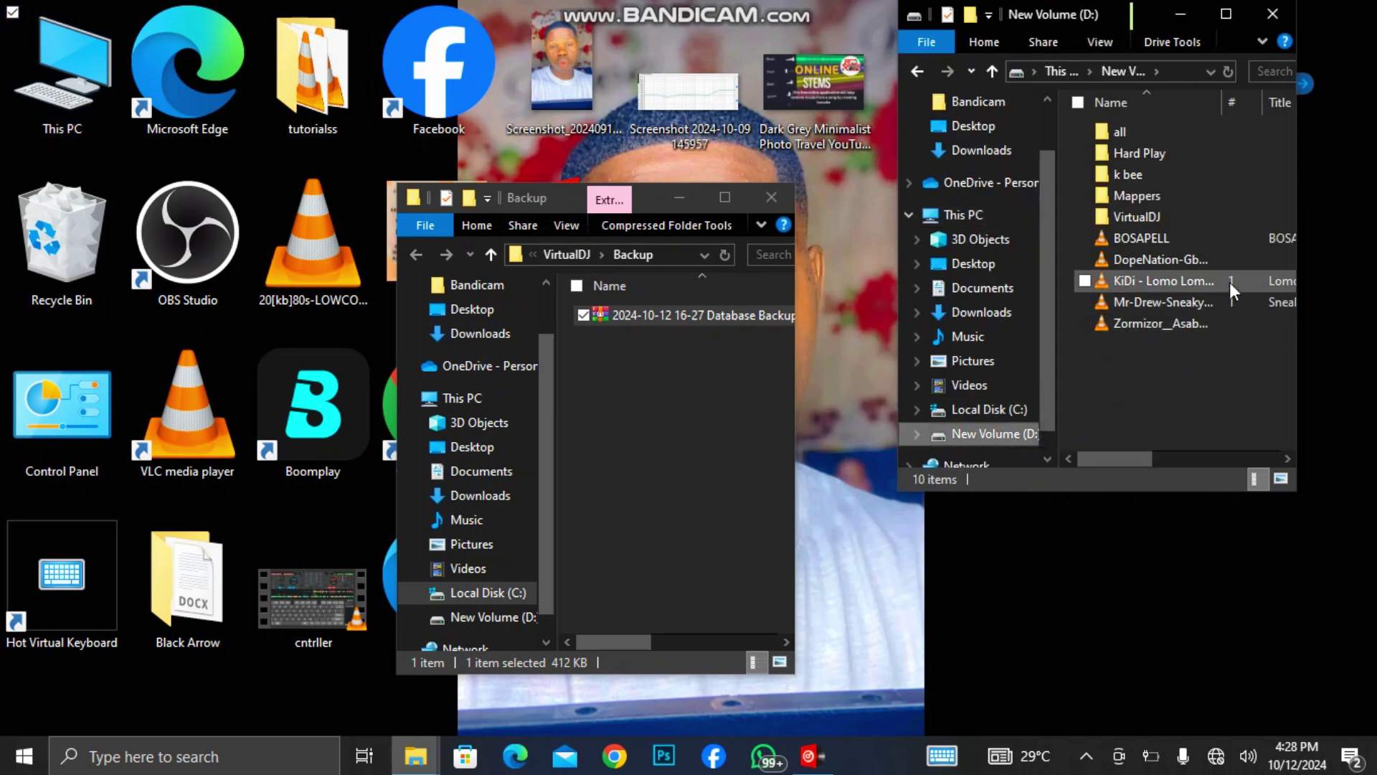
left_click(1140, 153)
left_click(708, 314)
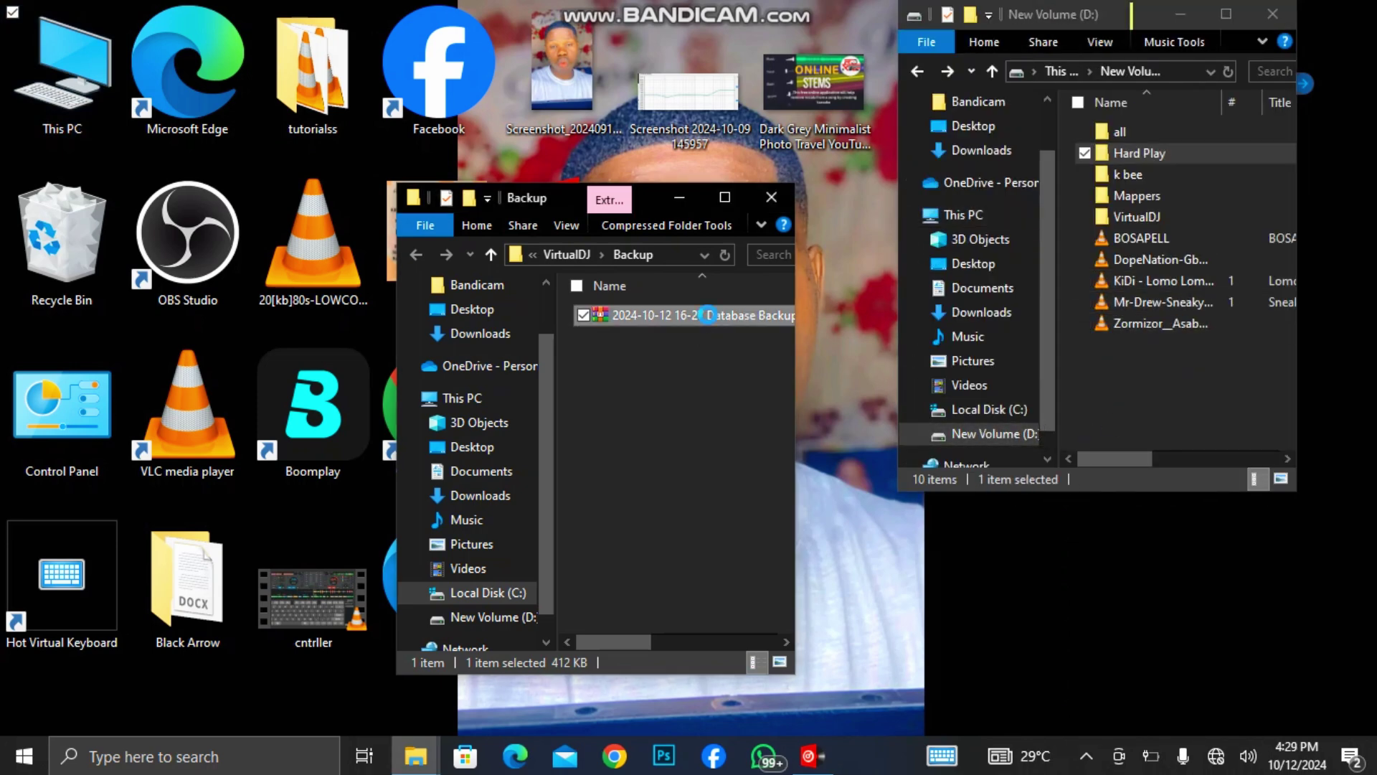
right_click(708, 314)
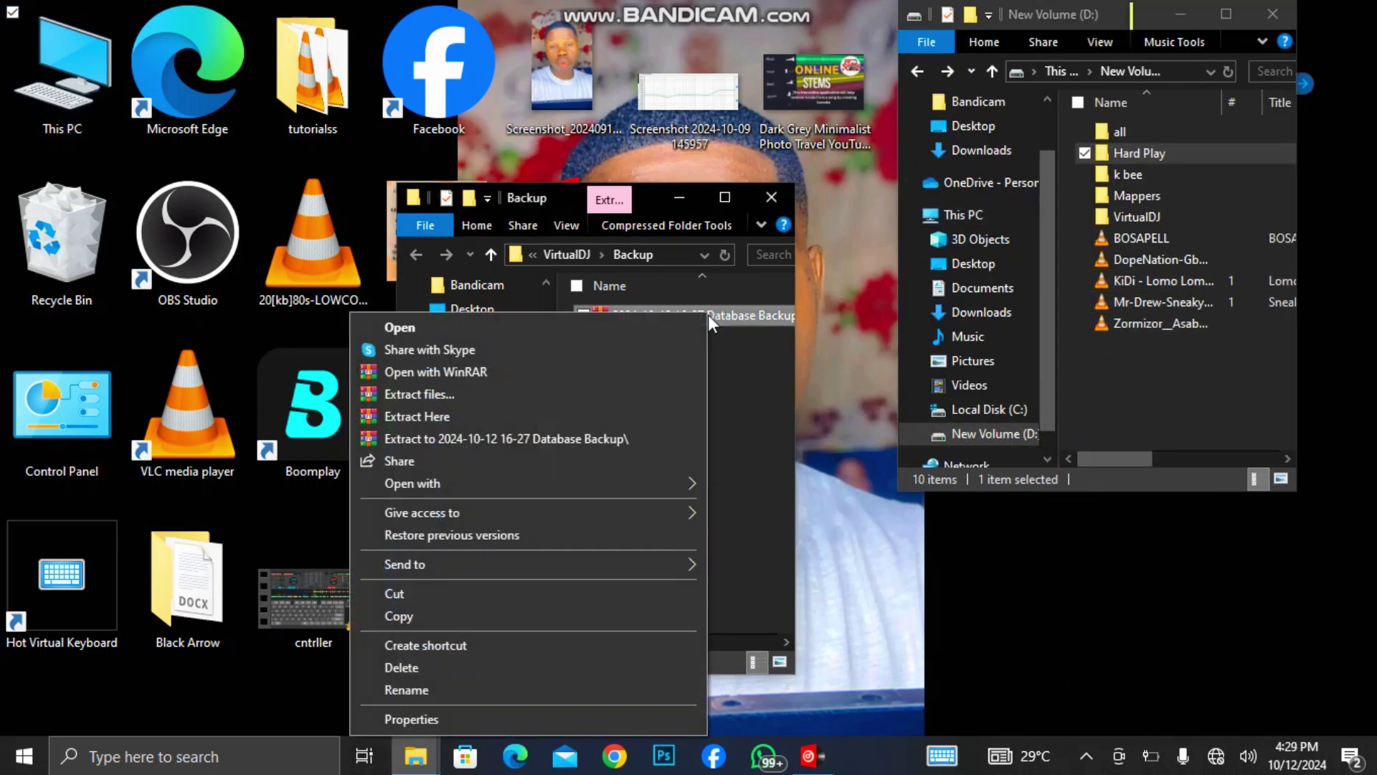
left_click(466, 595)
right_click(1146, 380)
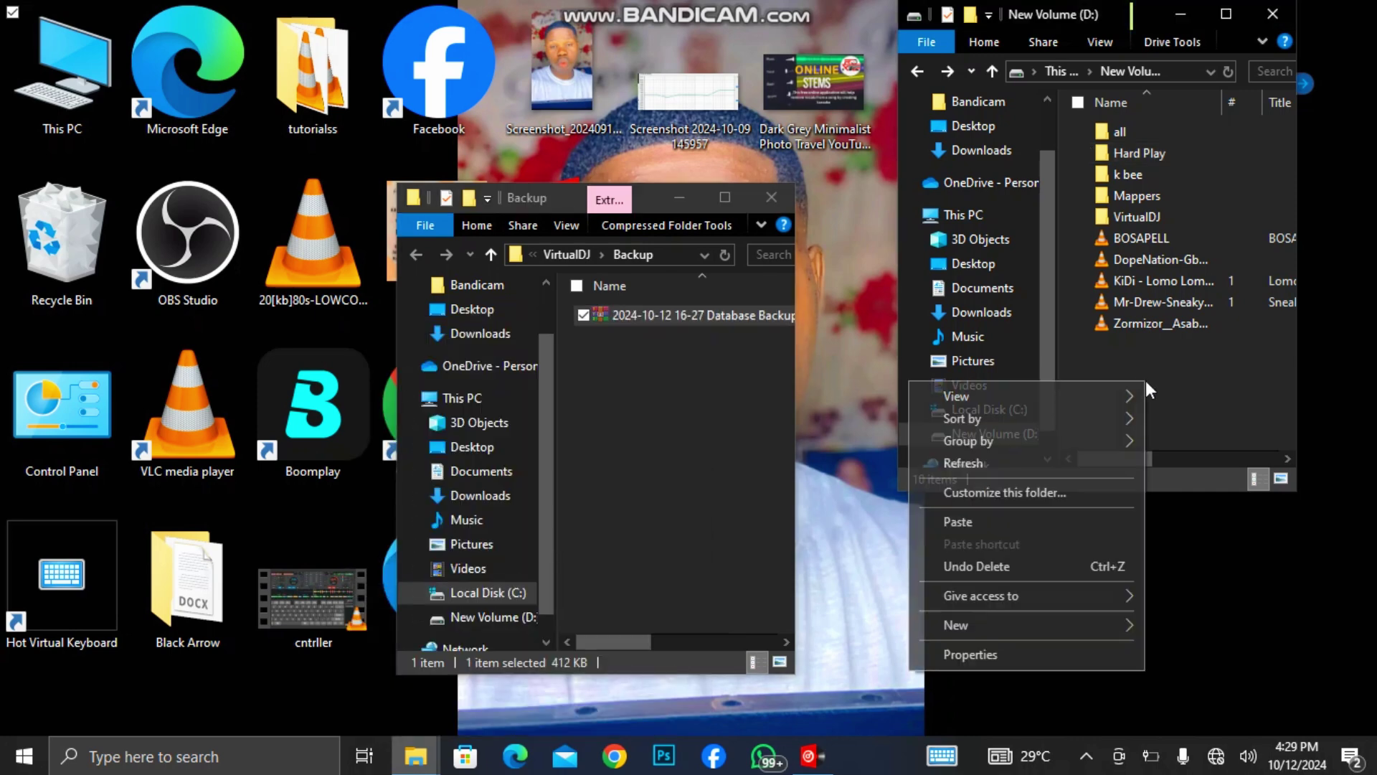
left_click(1005, 519)
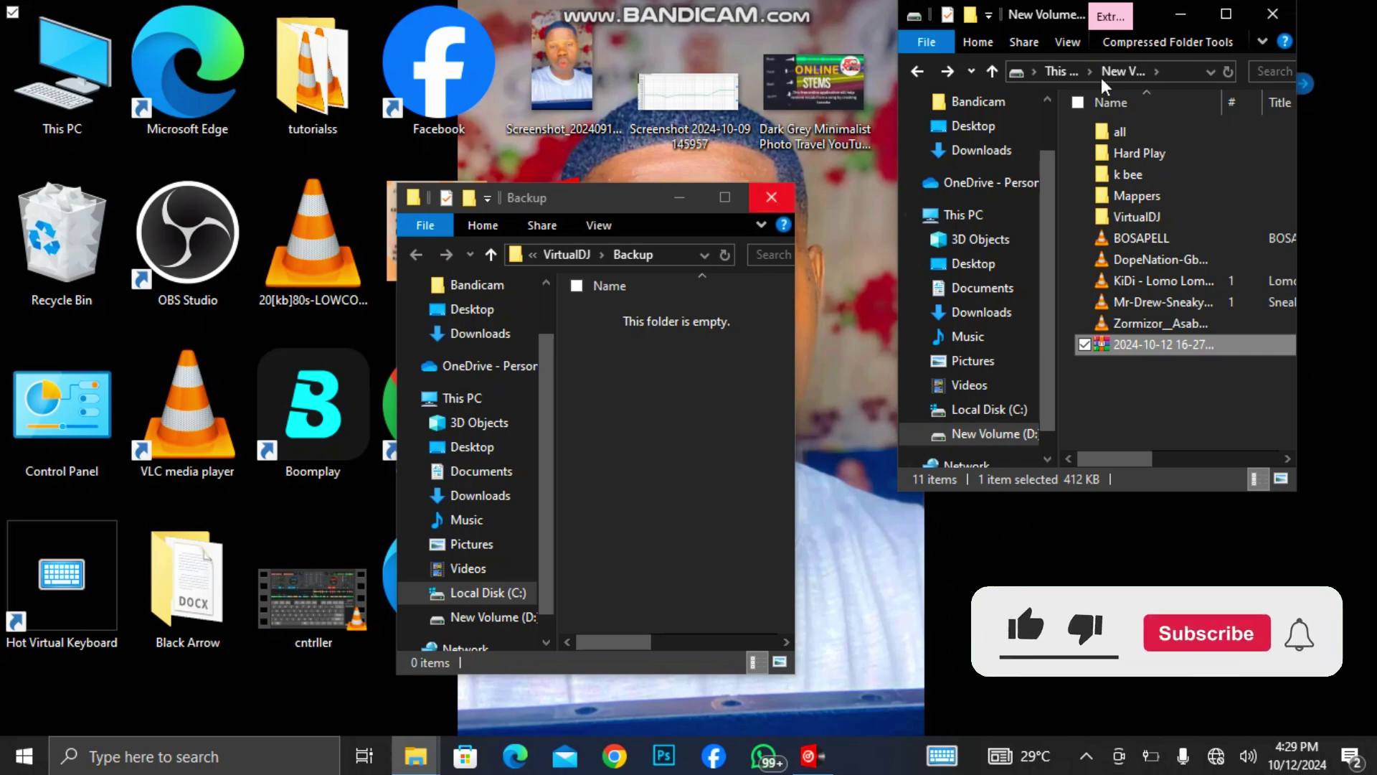
left_click(771, 197)
Load Zero onto deck B, then cycle tracks on deck A ending with Kilos Milos.
left_click(1272, 14)
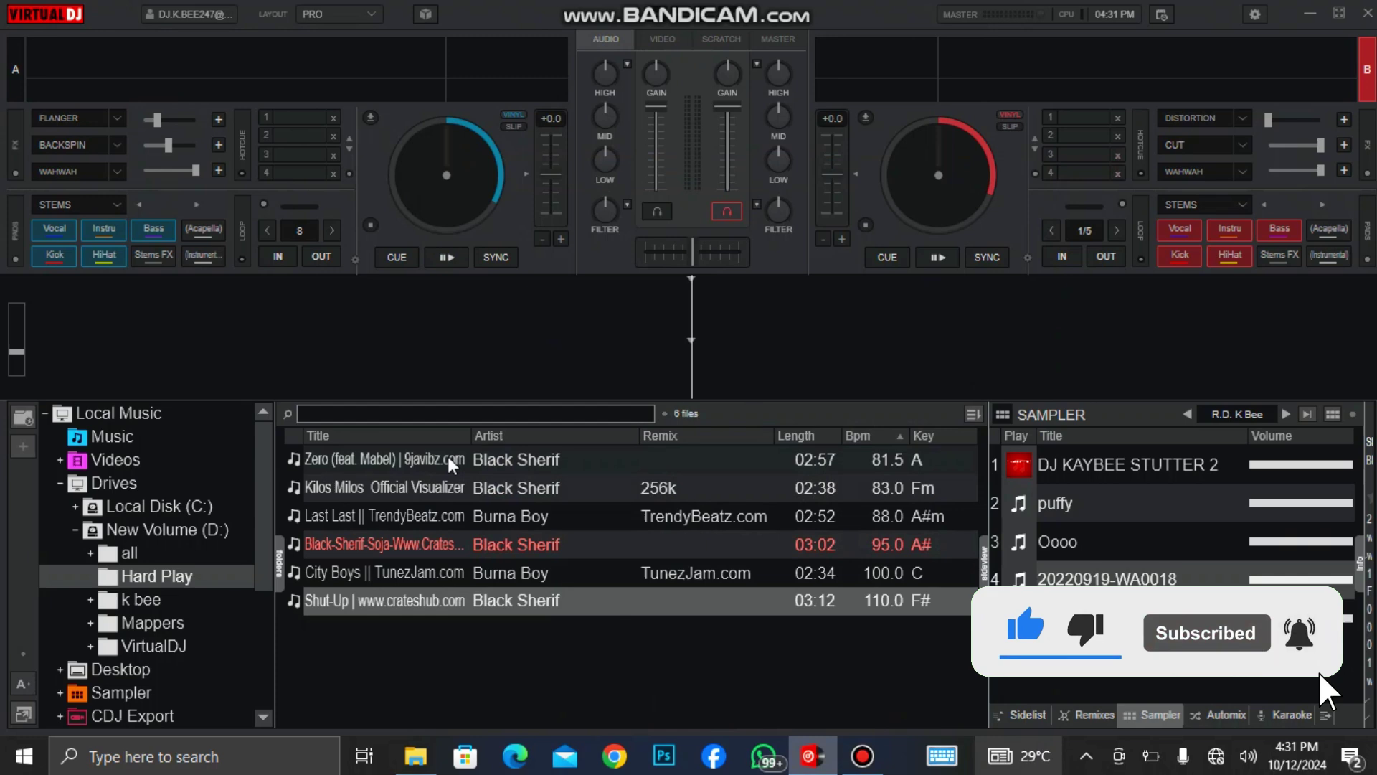
double_click(446, 457)
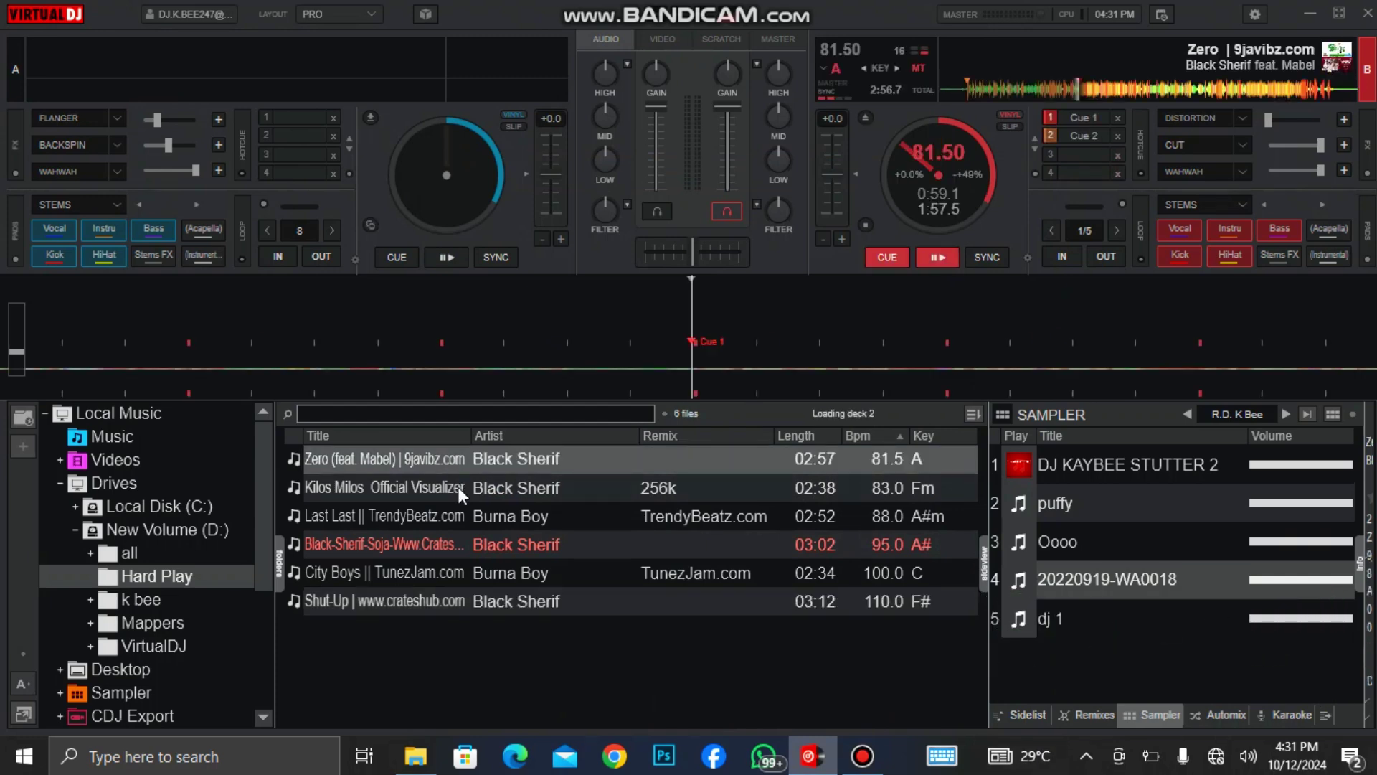
double_click(458, 487)
double_click(464, 516)
double_click(467, 543)
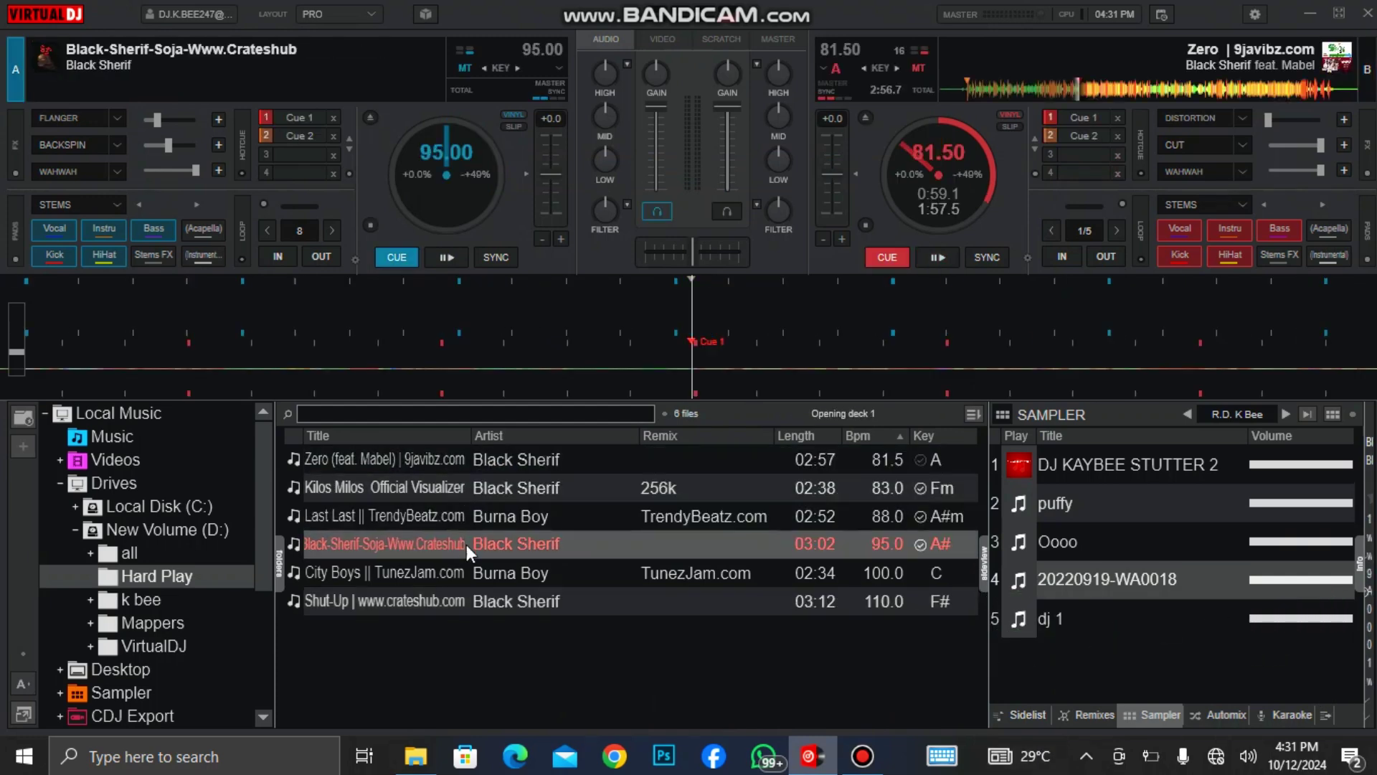
double_click(509, 575)
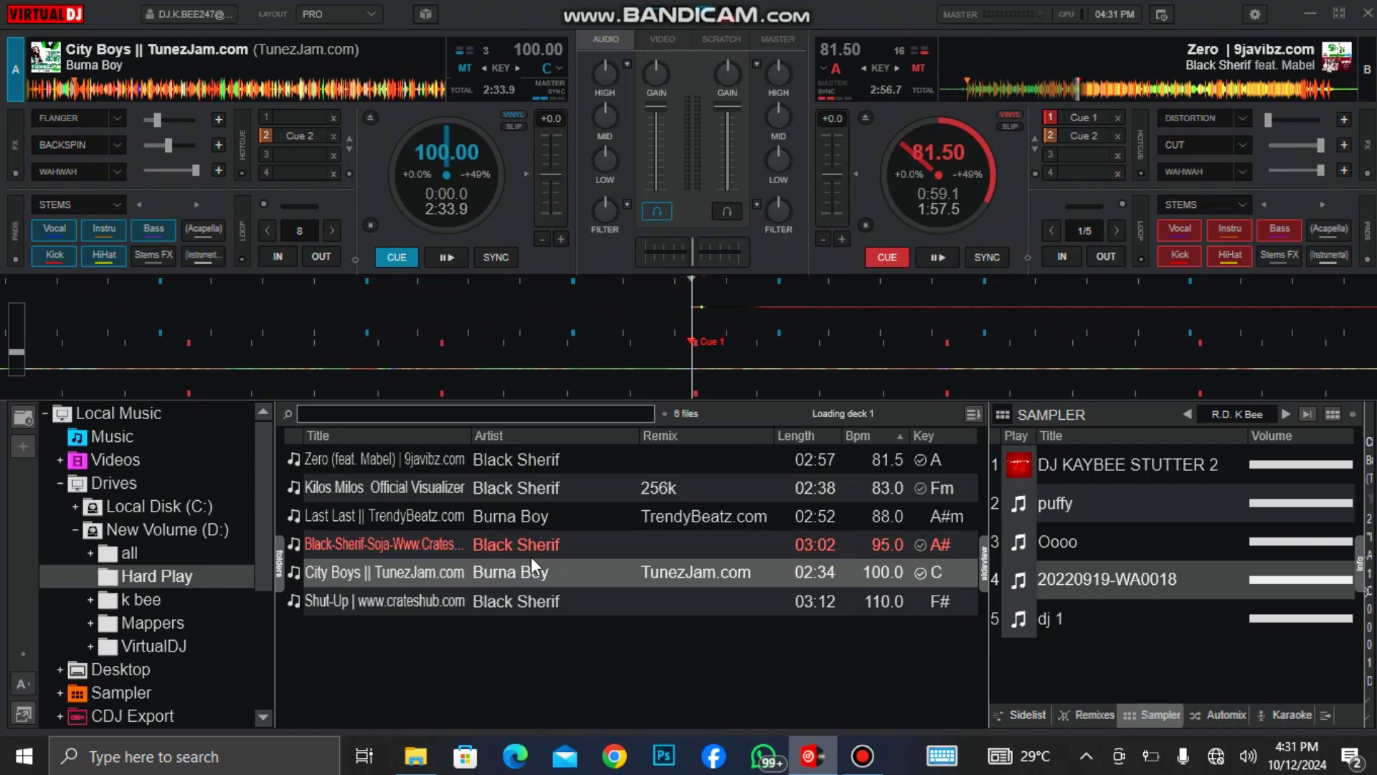
double_click(550, 499)
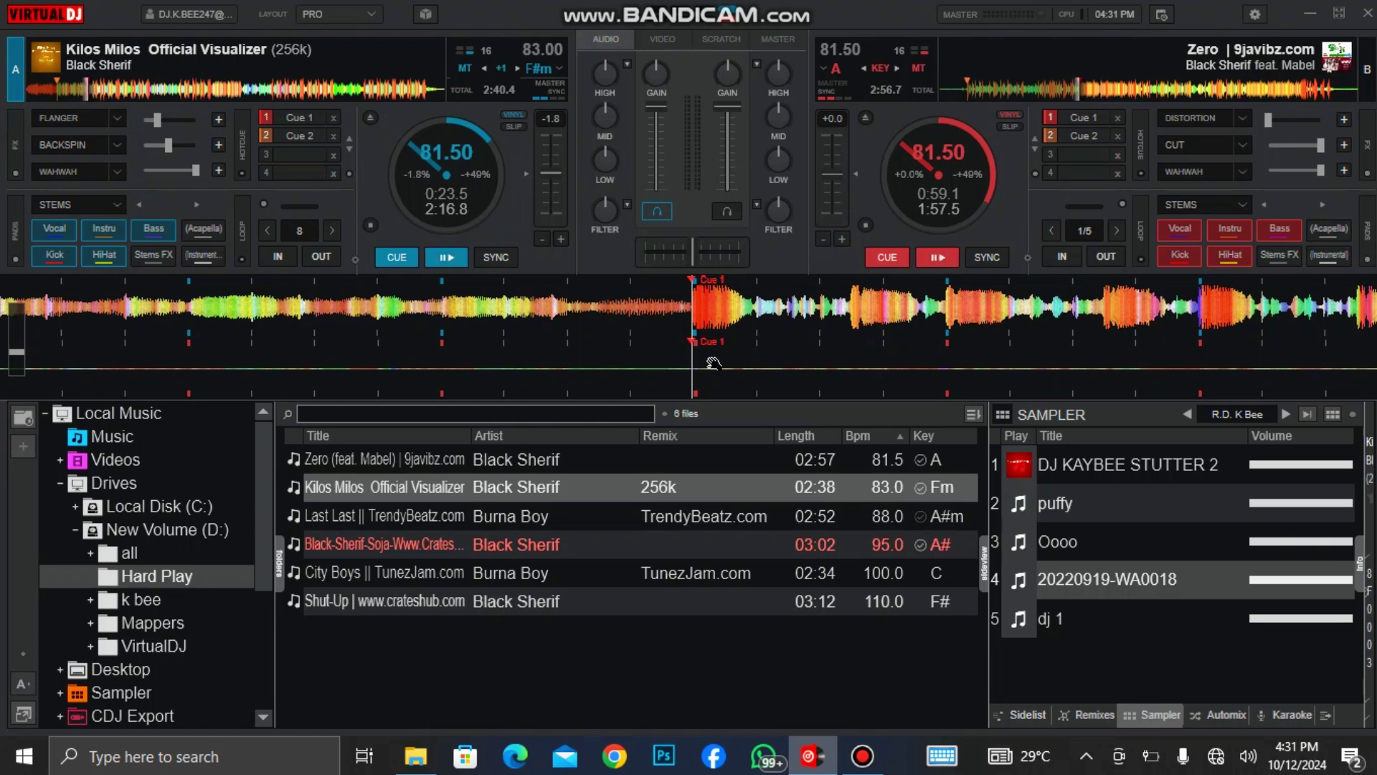
Open New Volume (D:) and look inside its VirtualDJ folder.
left_click(1307, 9)
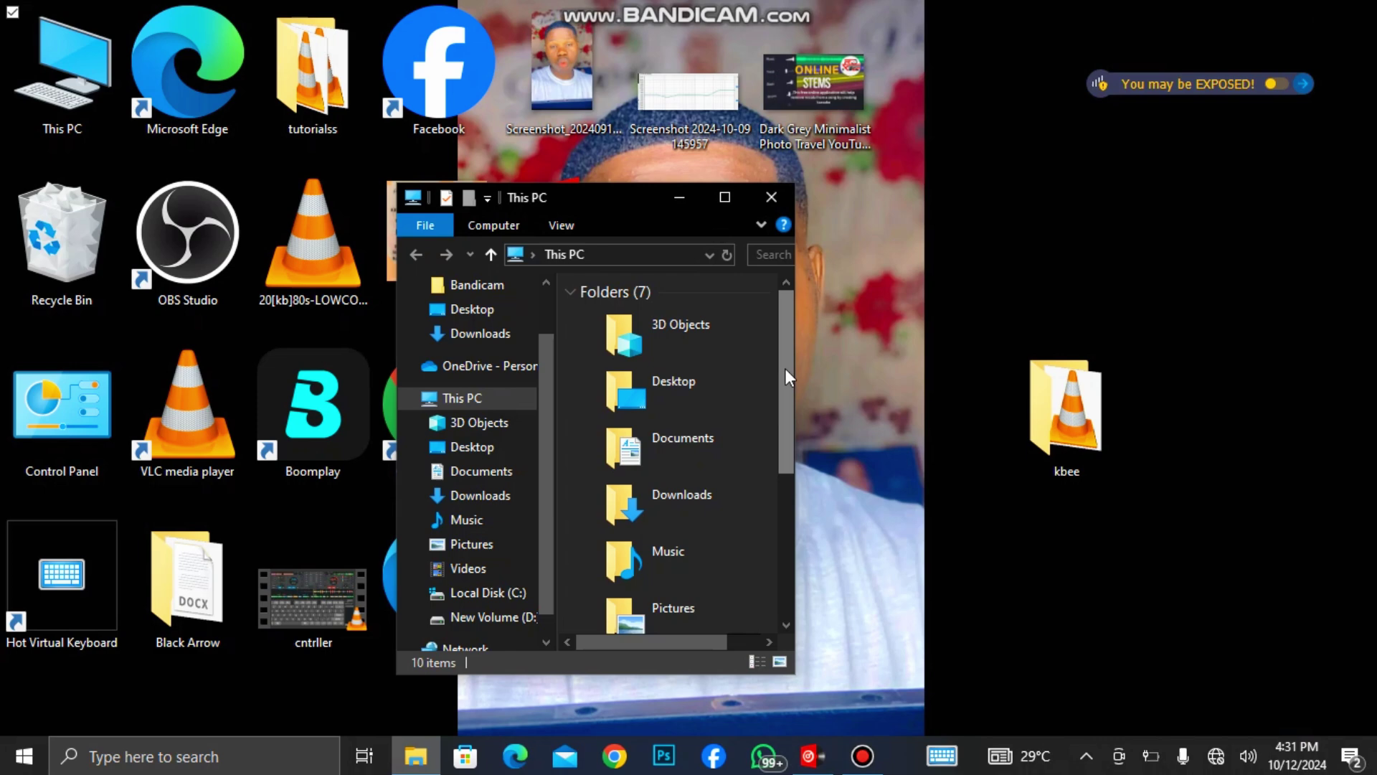
scroll(785, 370, "down", 3)
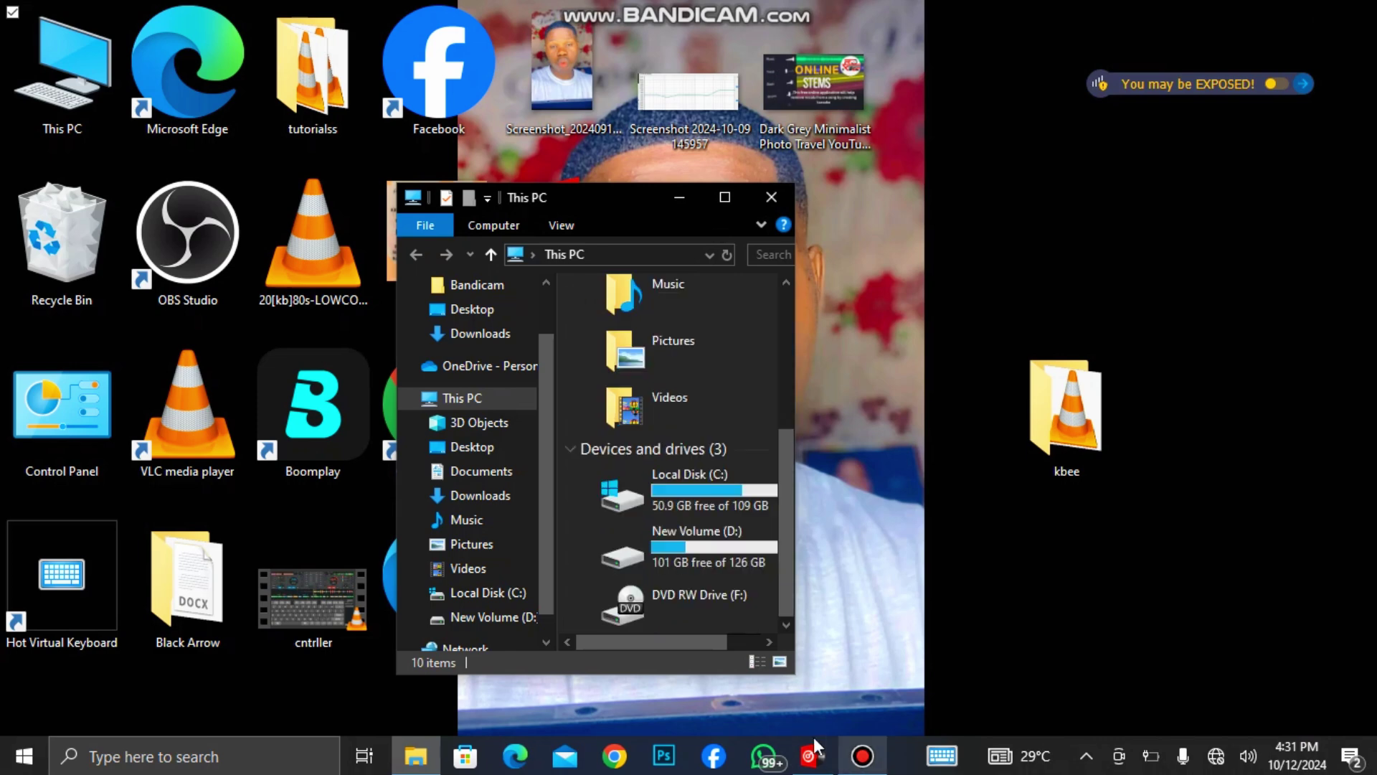
double_click(702, 553)
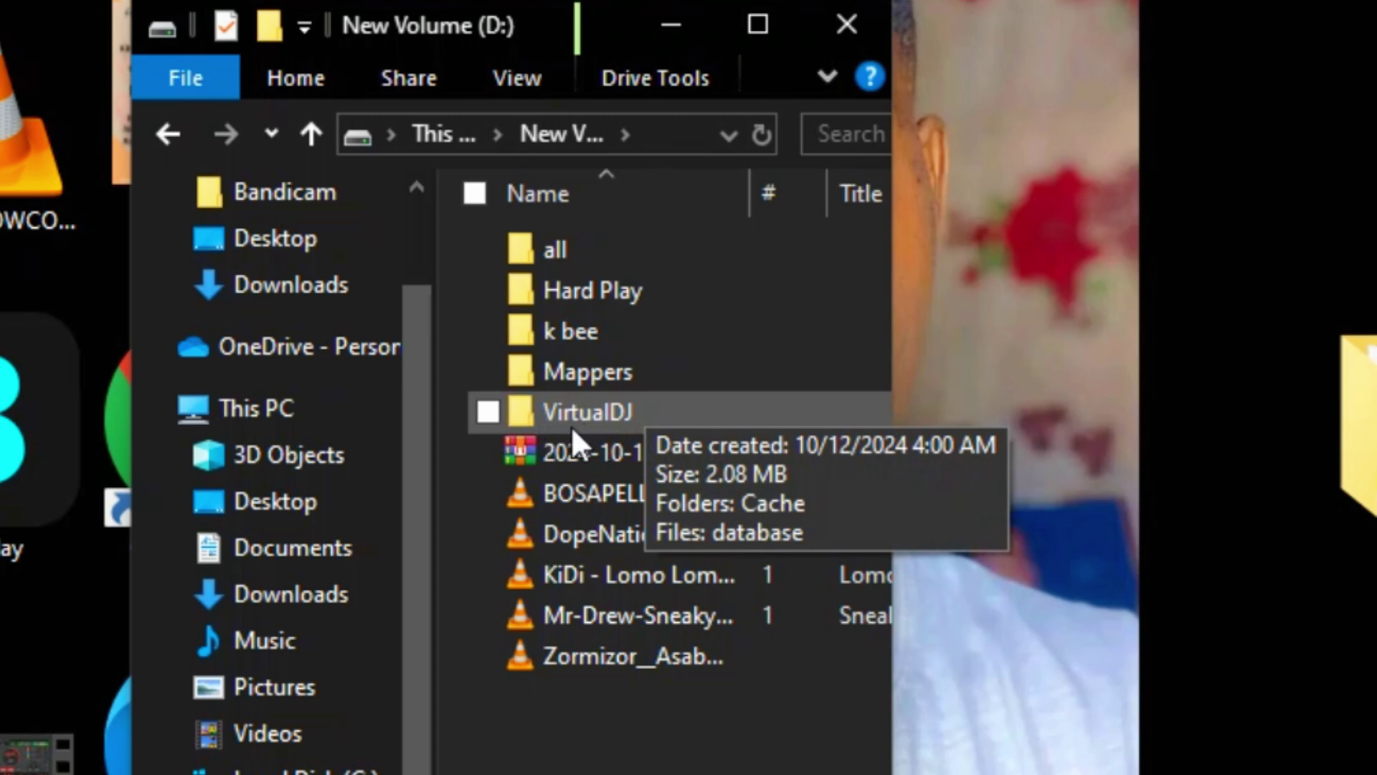
double_click(606, 414)
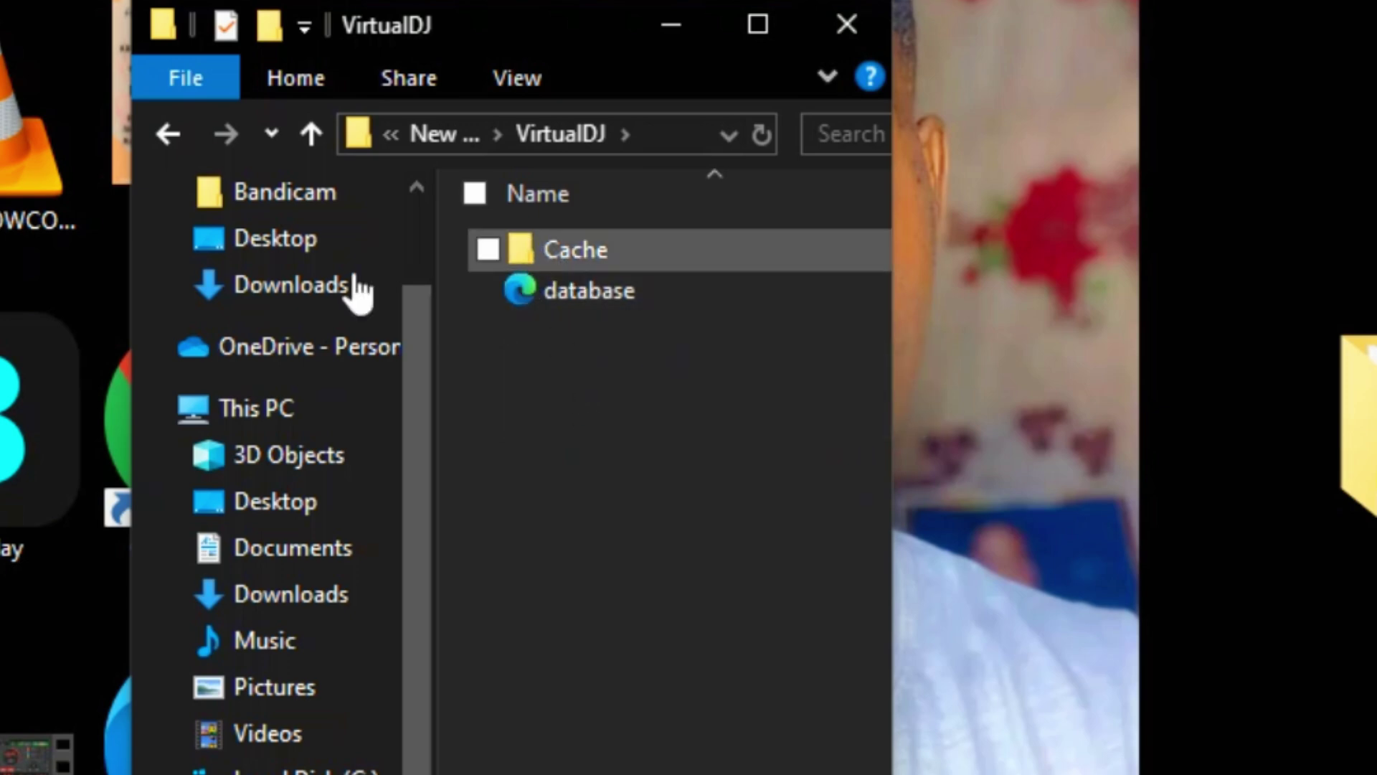
mouse_move(577, 304)
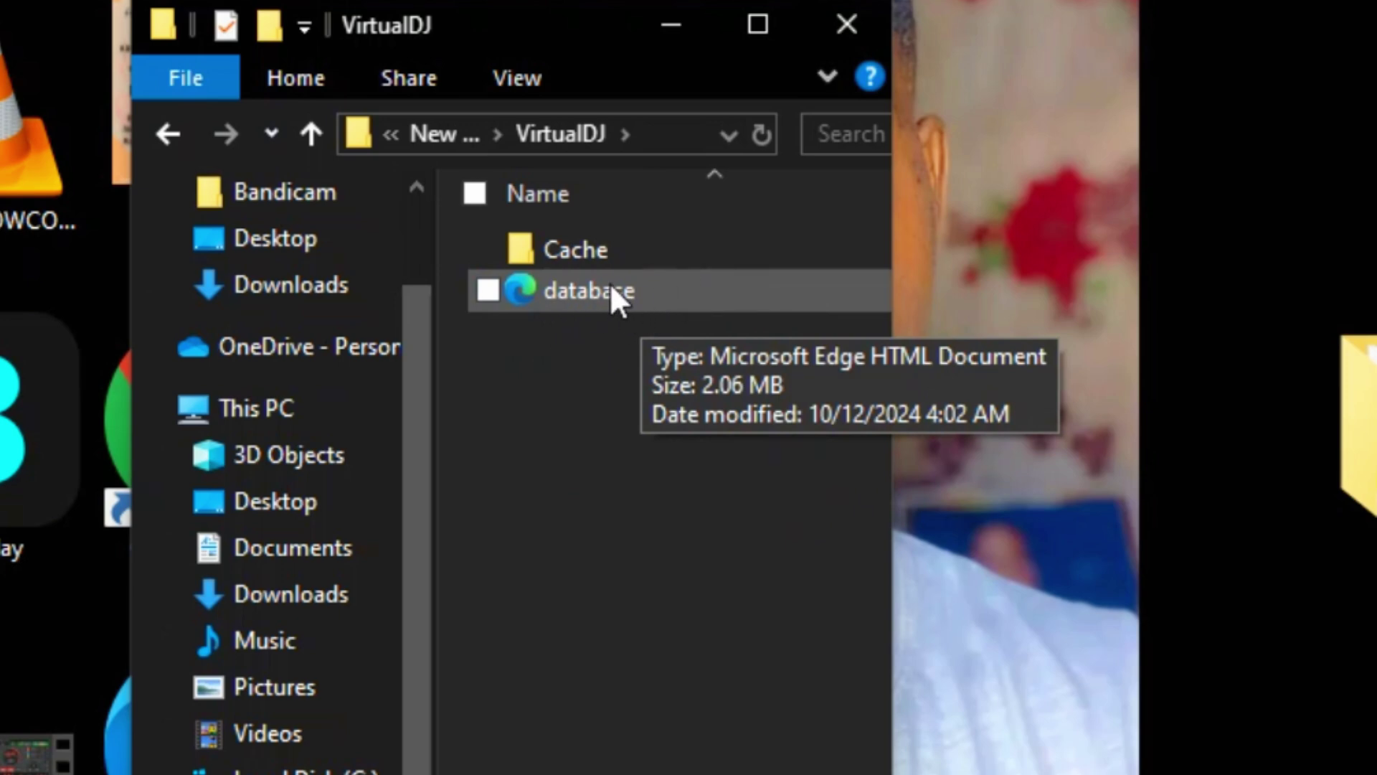
Return to New Volume (D:) and delete the VirtualDJ folder, keeping the backup zip.
left_click(162, 131)
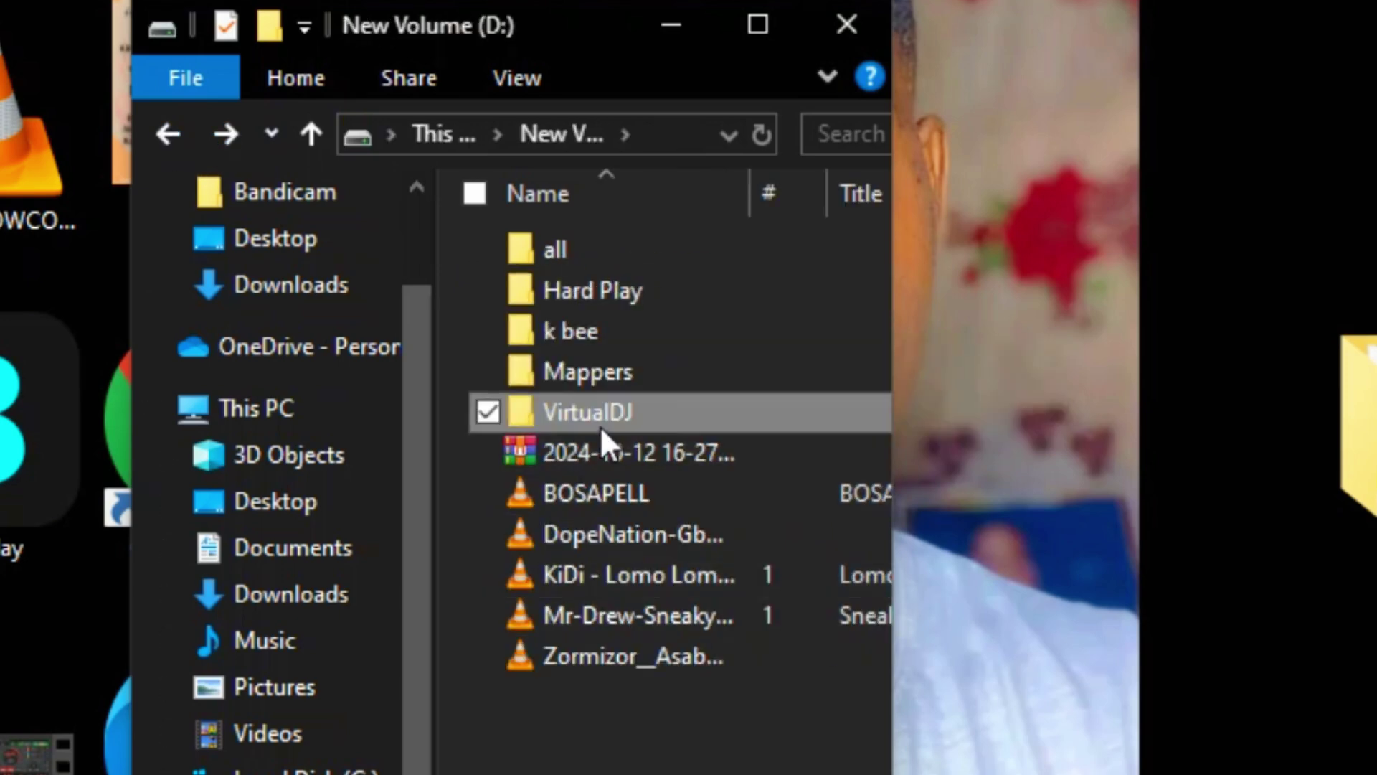
mouse_move(610, 407)
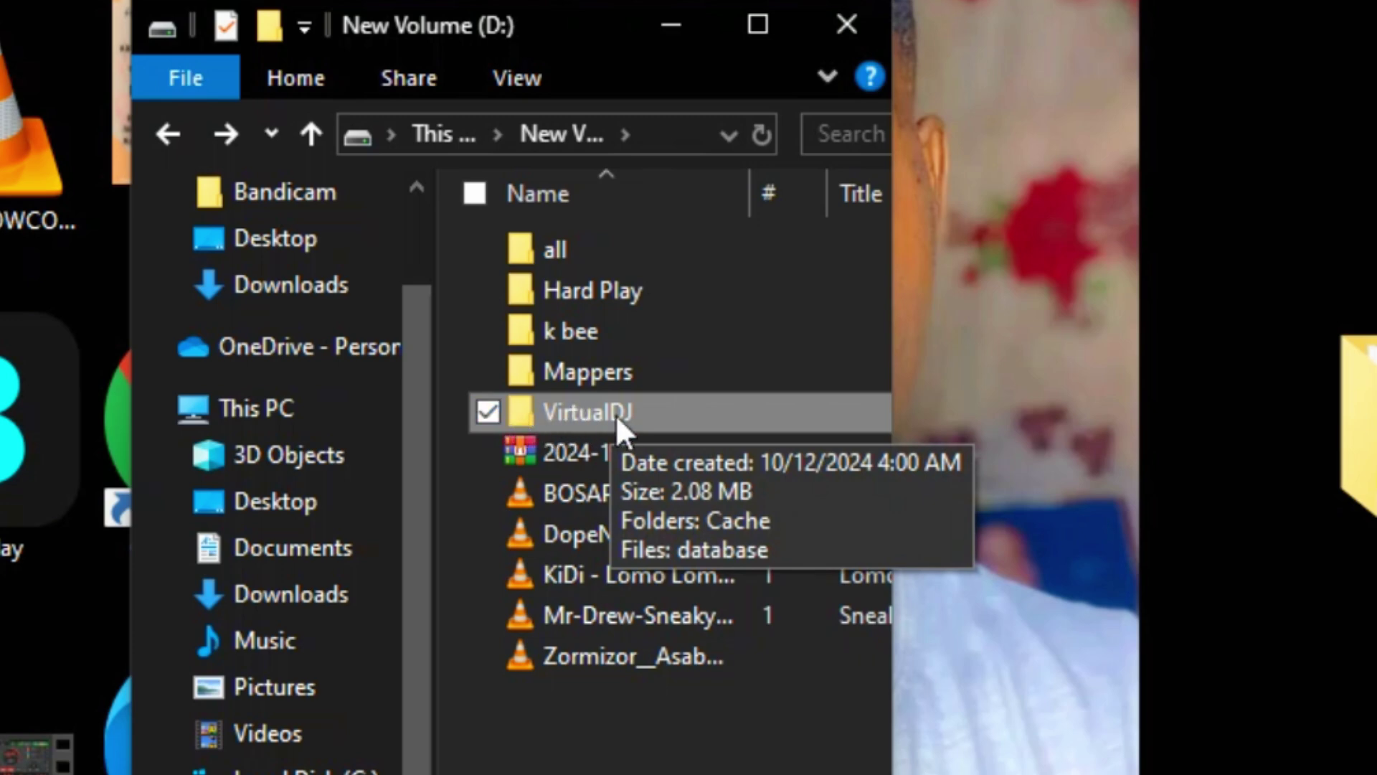
right_click(668, 409)
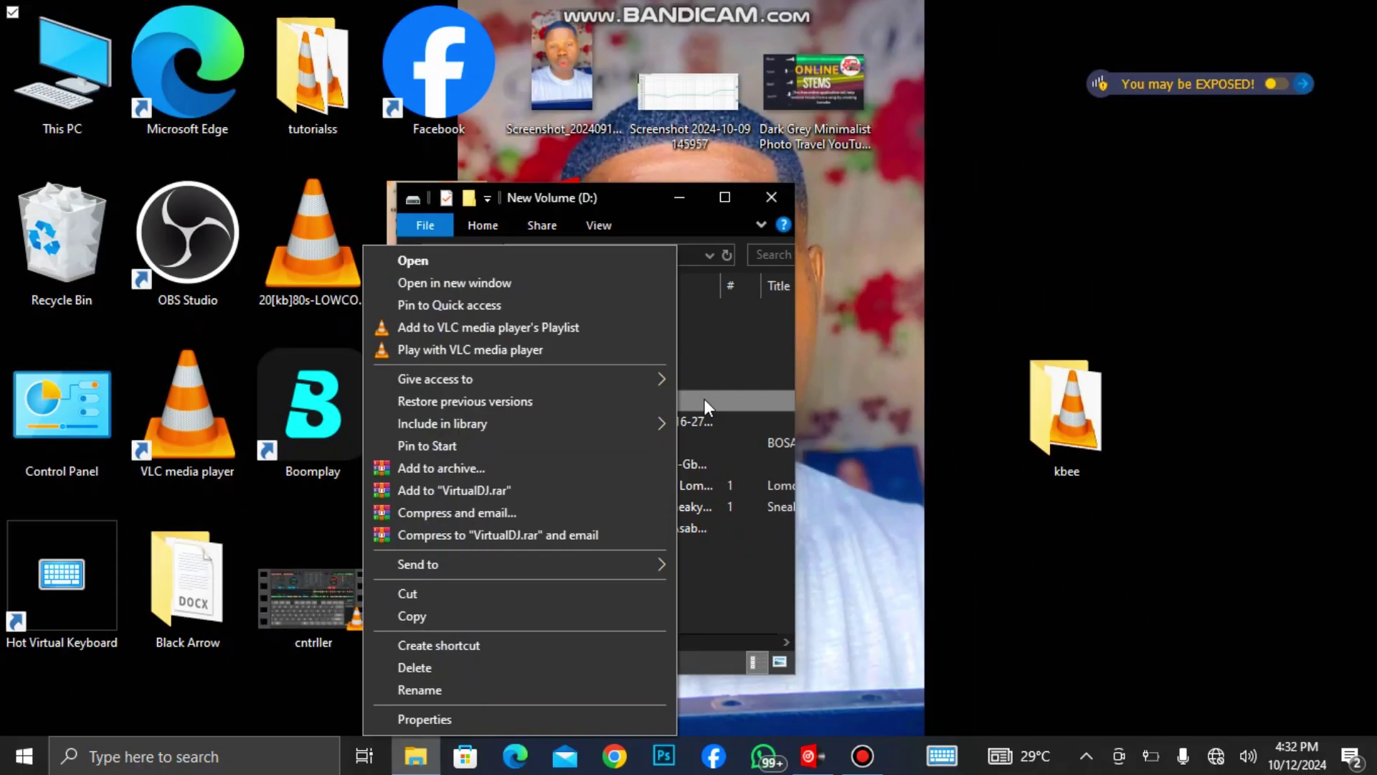
left_click(513, 668)
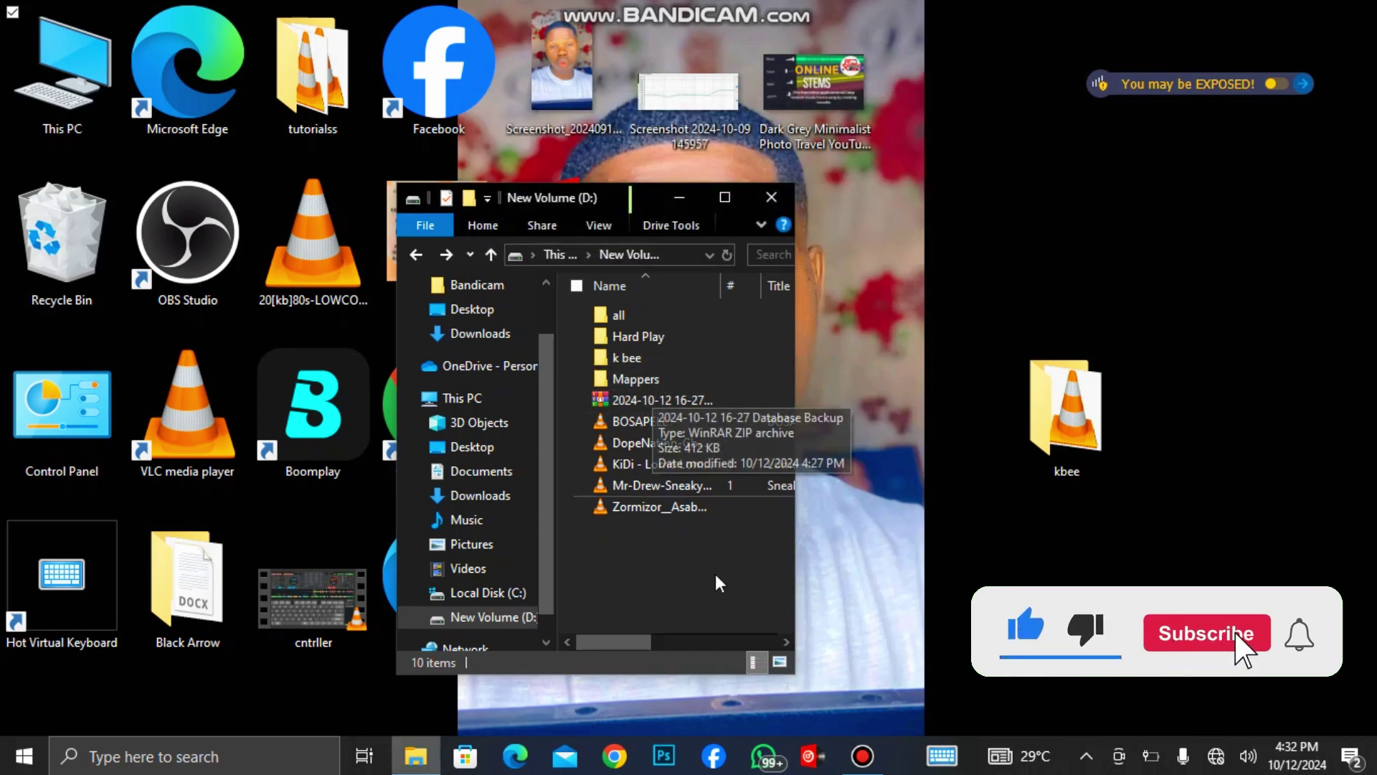
Drag Black Sherif's Soja onto deck A and Zero (feat. Mabel) onto deck B.
left_click(779, 707)
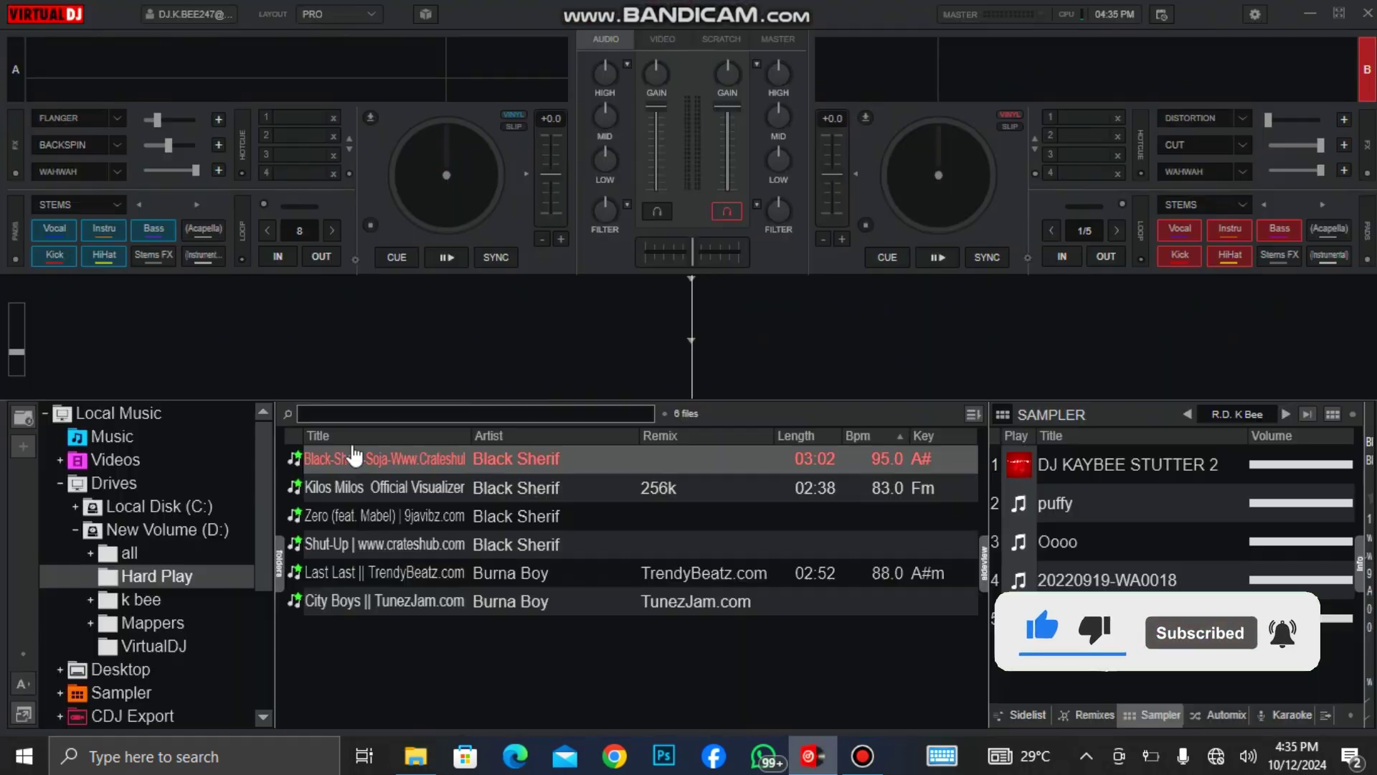
left_click_drag(347, 458, 431, 195)
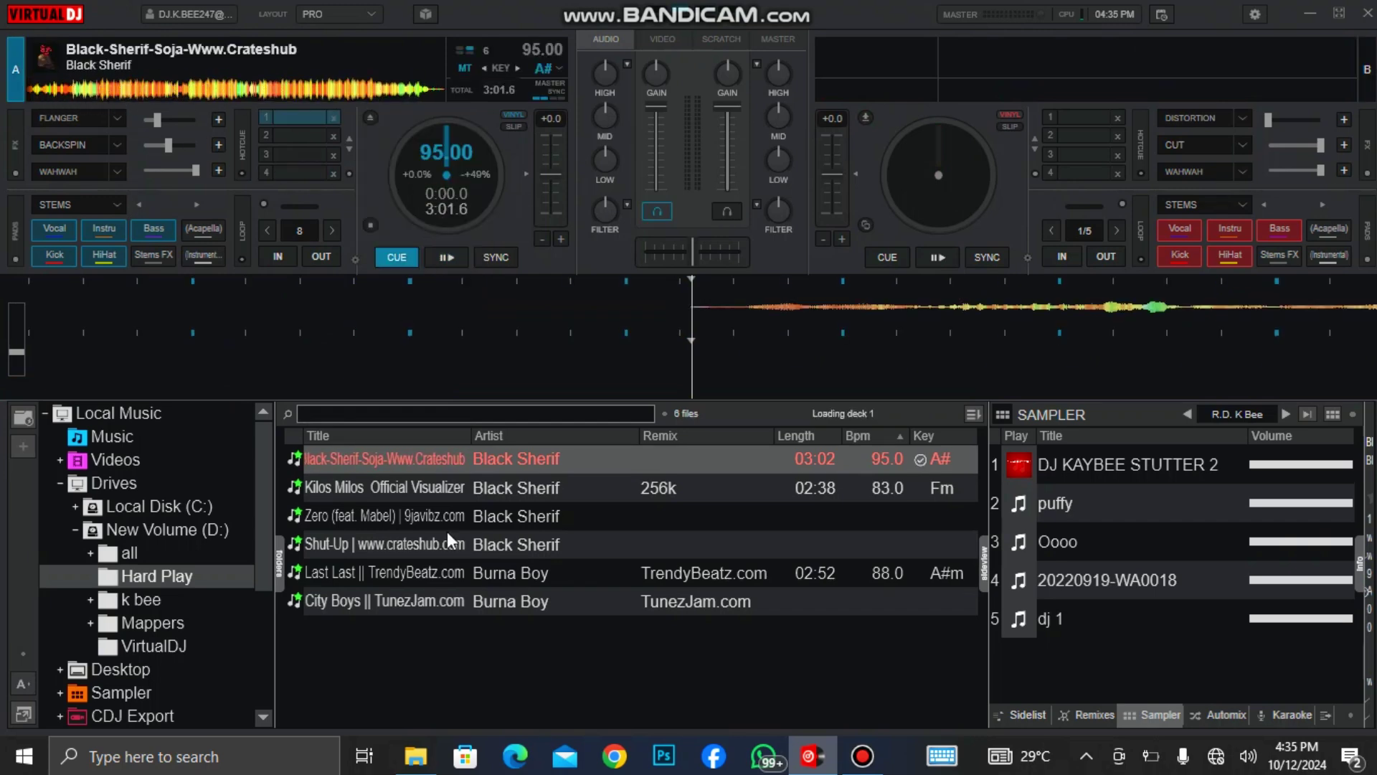
left_click_drag(439, 572, 903, 247)
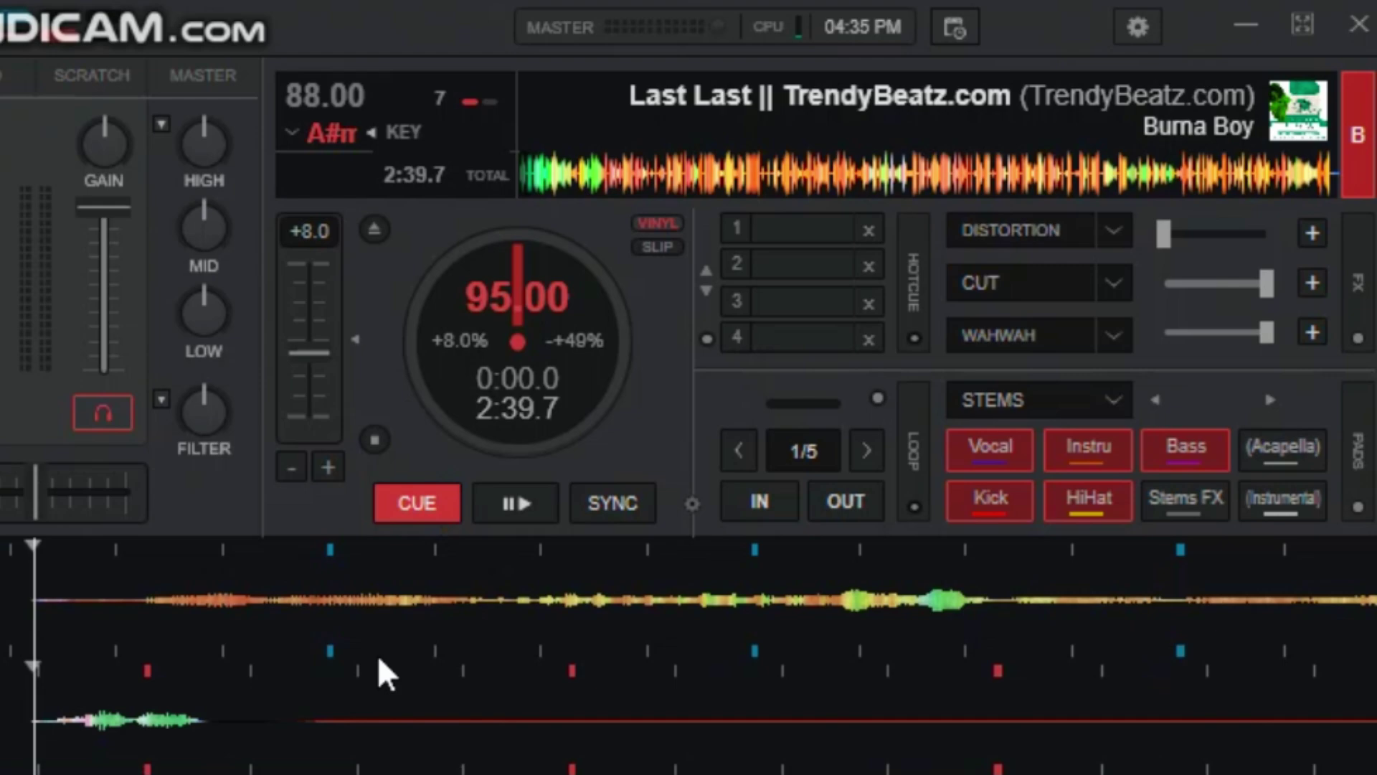
left_click_drag(387, 771, 603, 402)
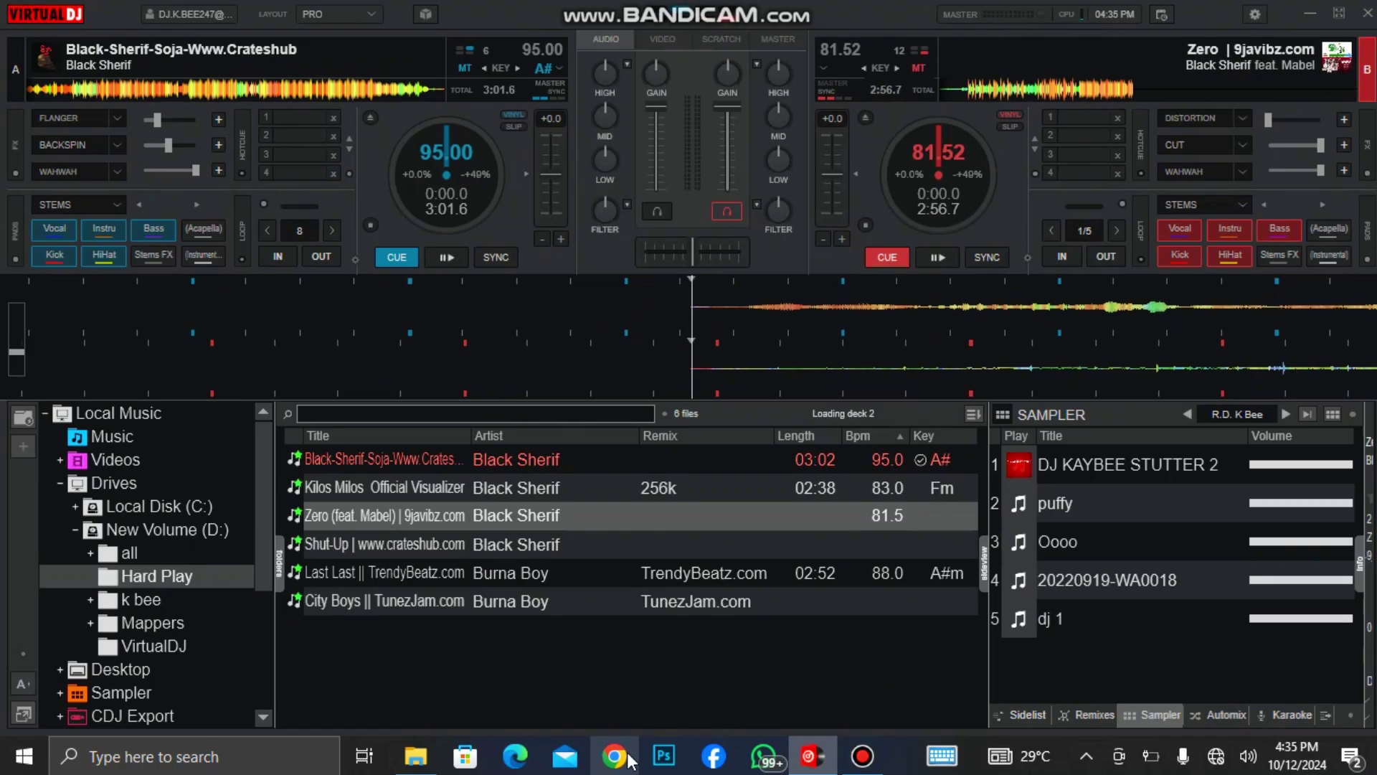
key("alt+Tab")
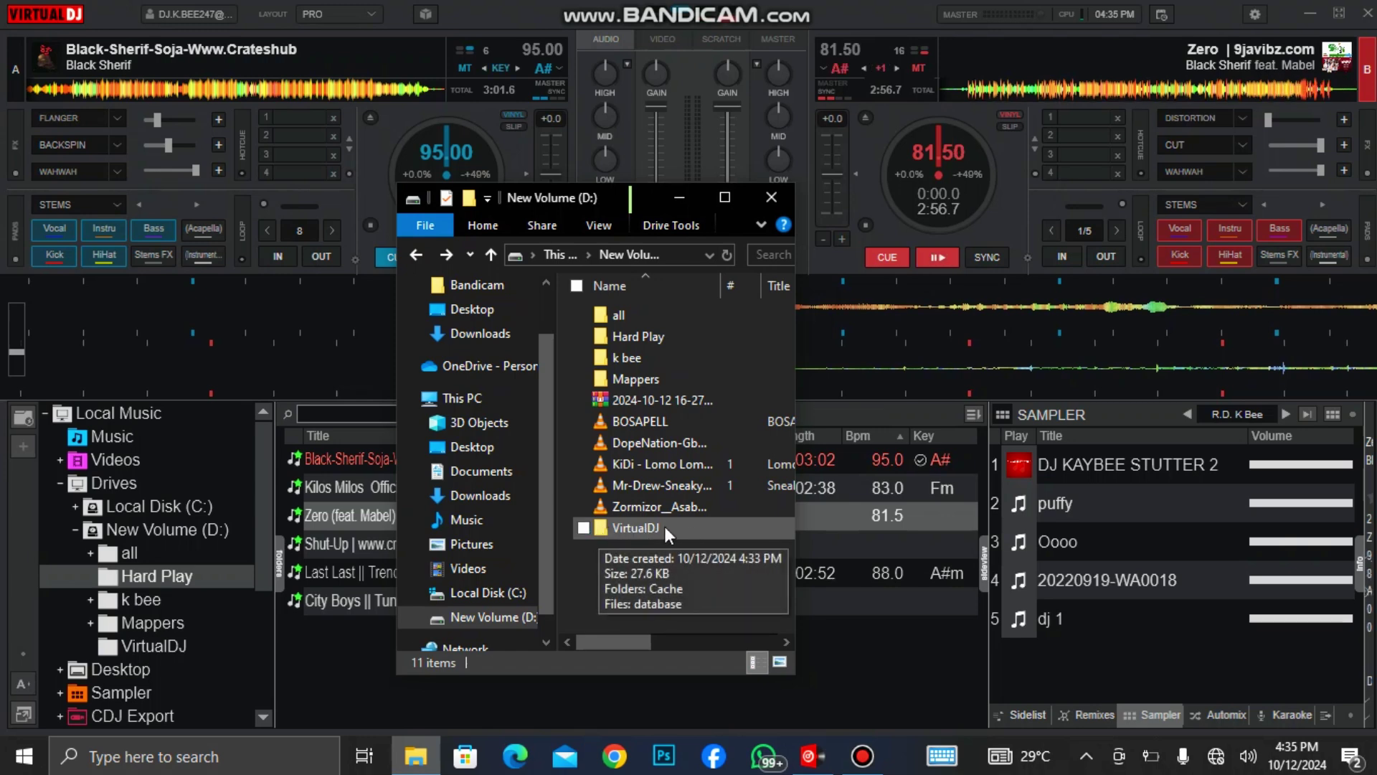
Check the new VirtualDJ folder on drive D holds Cache and database, then close Explorer.
double_click(621, 527)
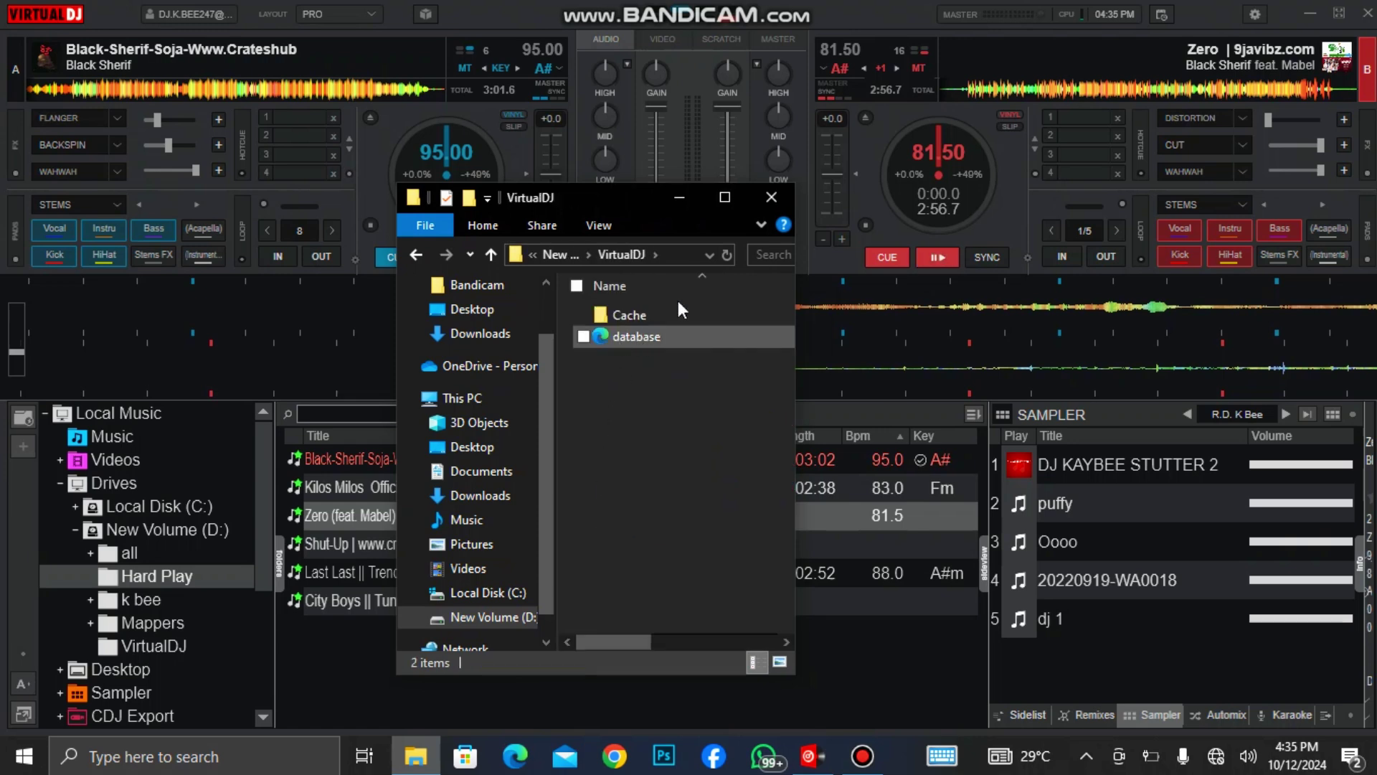
left_click(780, 197)
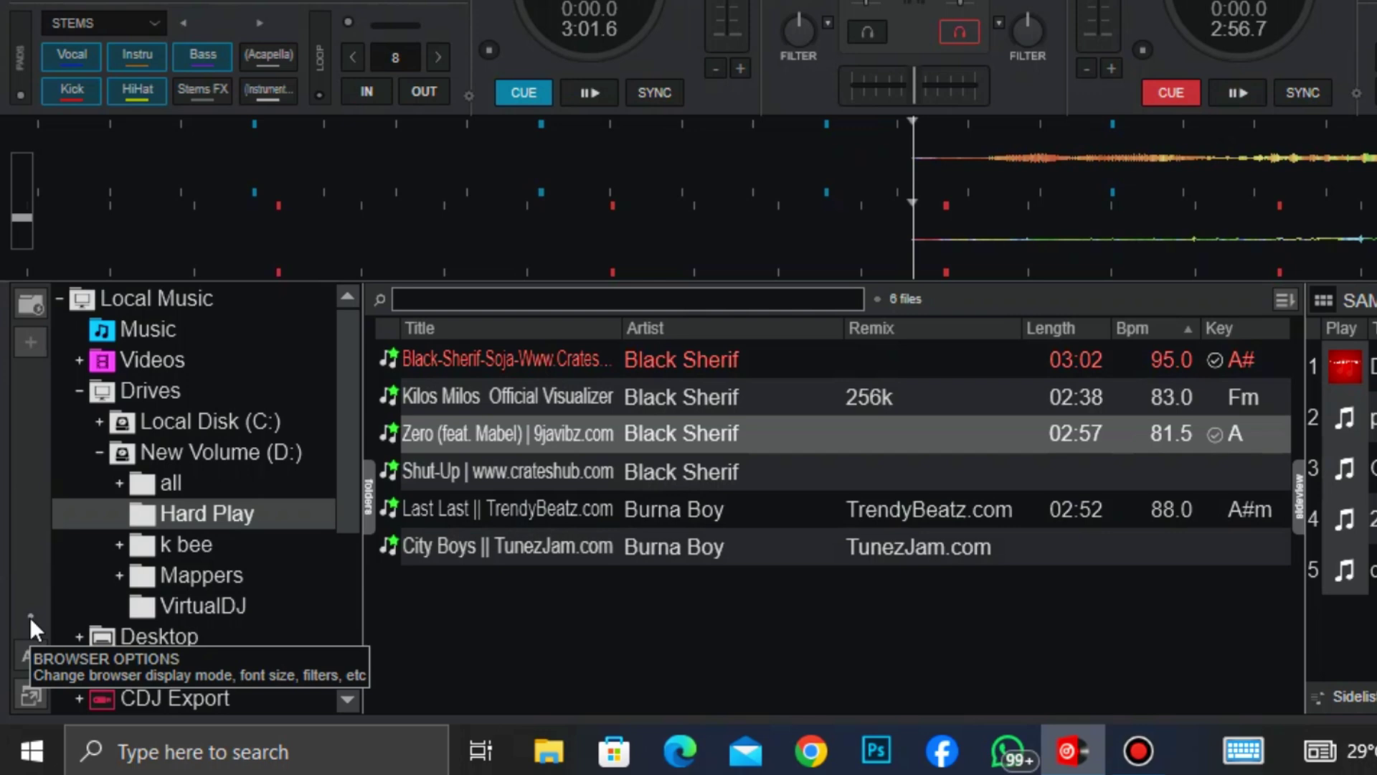
Open the Restore Database Backup dialog from Browser Options > Database.
left_click(28, 617)
mouse_move(120, 655)
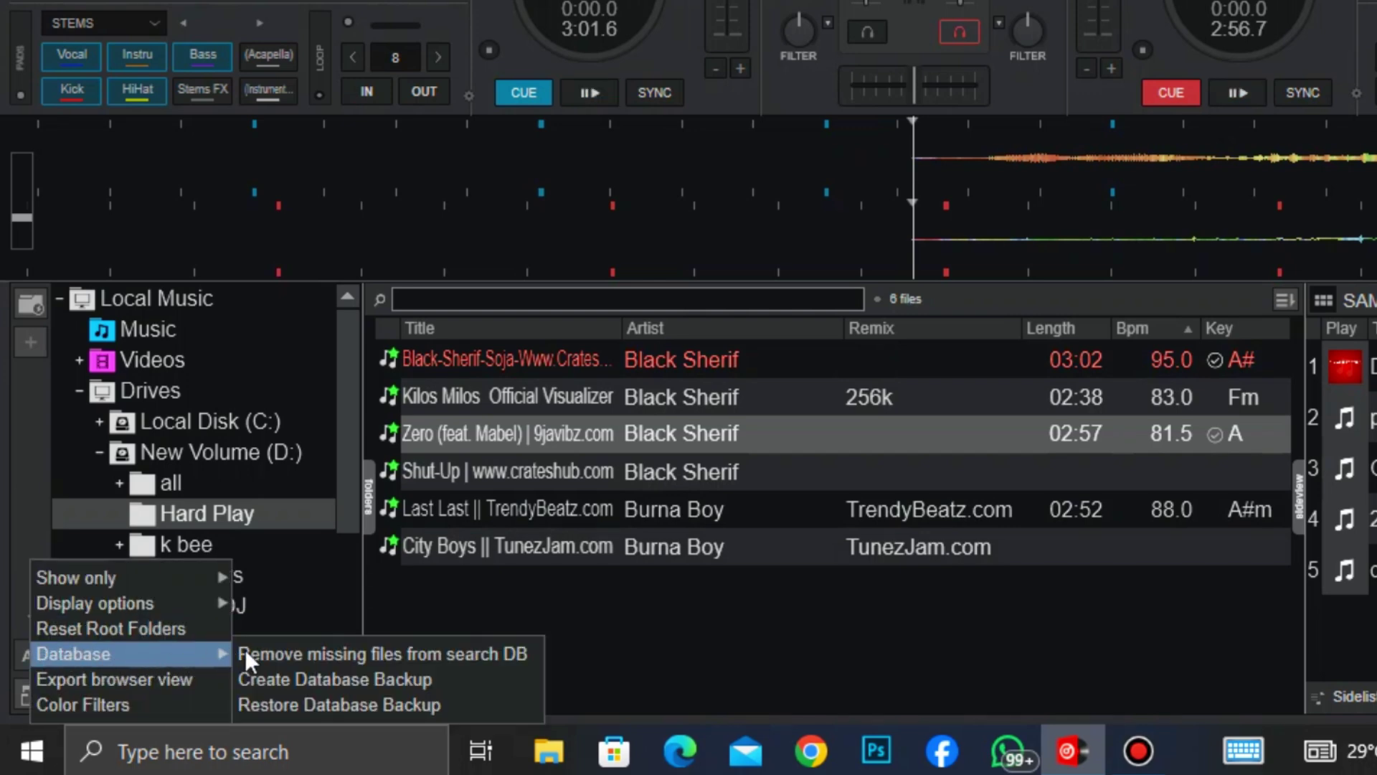
left_click(301, 709)
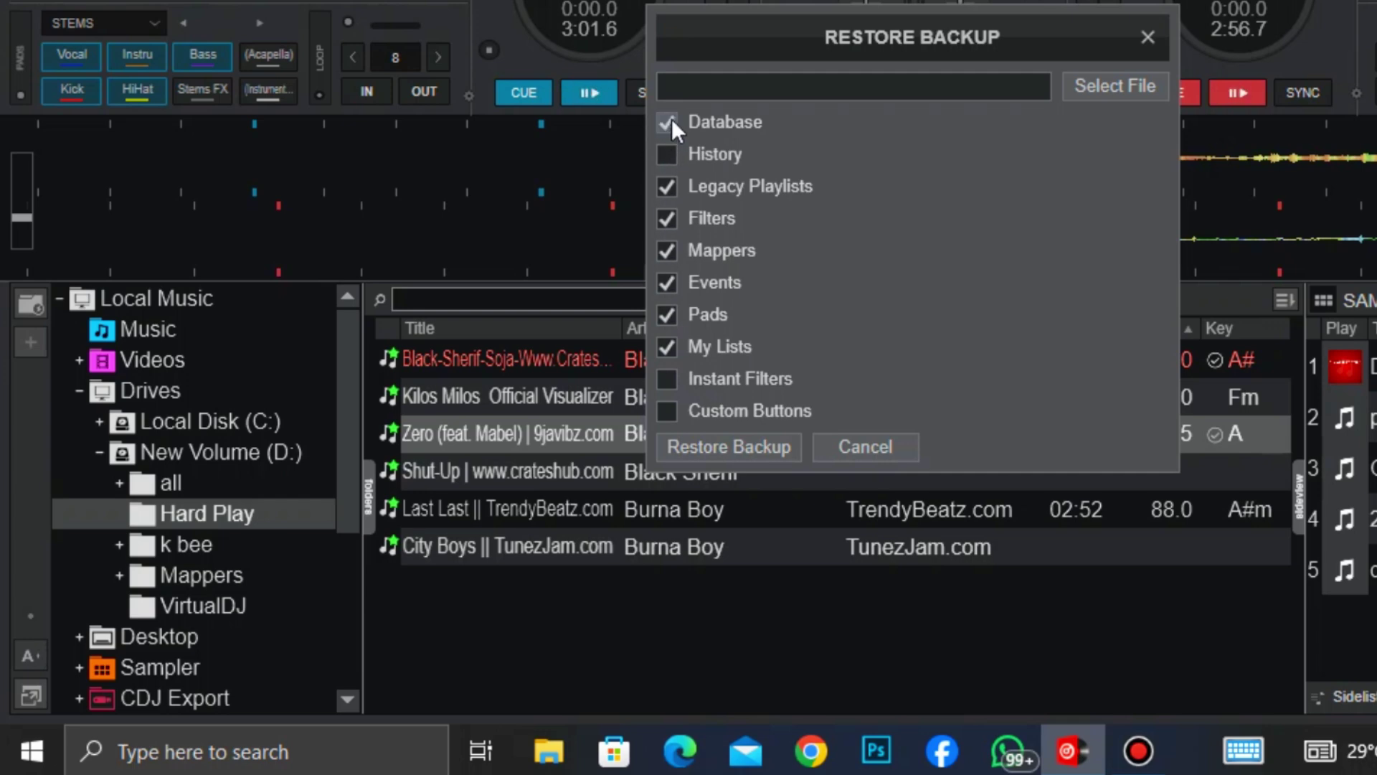
Untick My Lists, Pads, Events, Mappers, Filters and Legacy Playlists, leaving only Database, and choose a file.
left_click(667, 346)
left_click(666, 314)
left_click(666, 283)
left_click(667, 250)
left_click(666, 218)
left_click(666, 186)
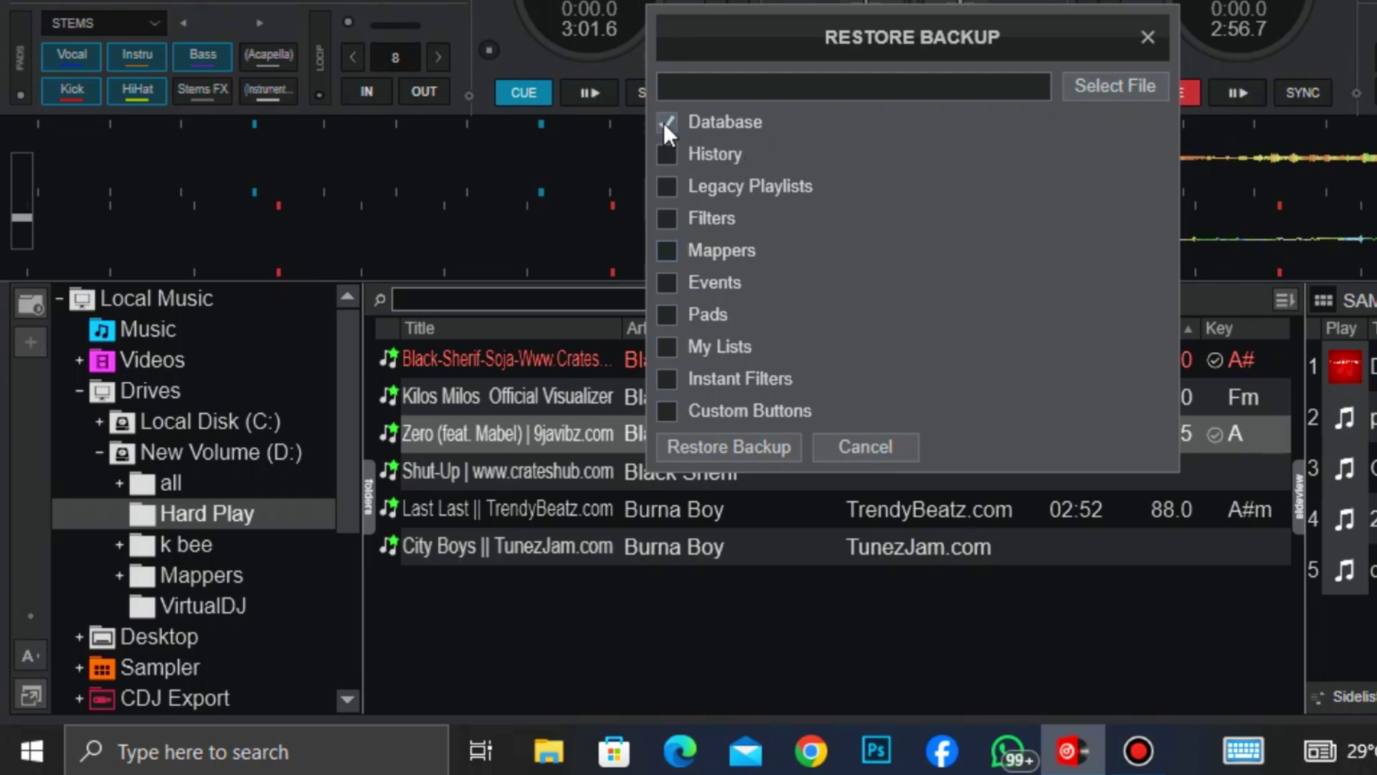
left_click(1095, 85)
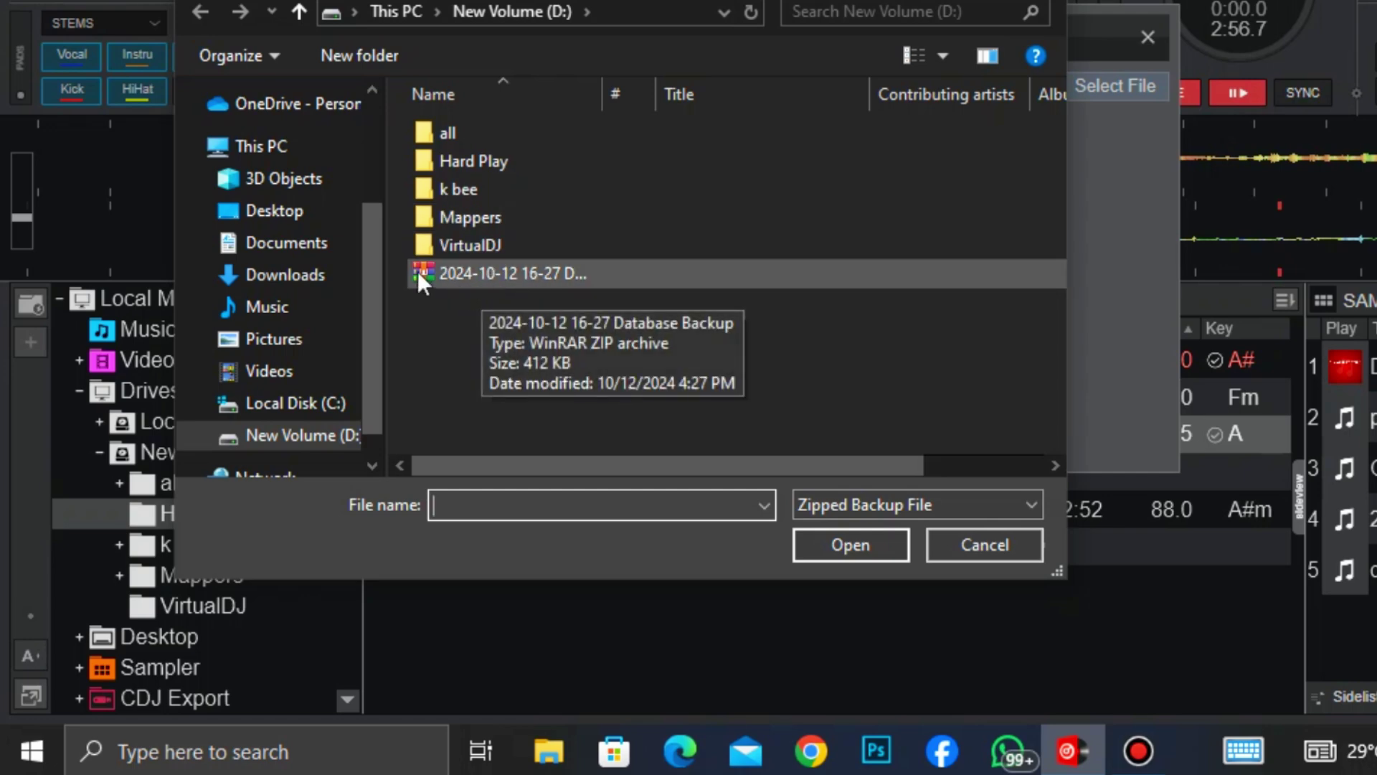
left_click(496, 271)
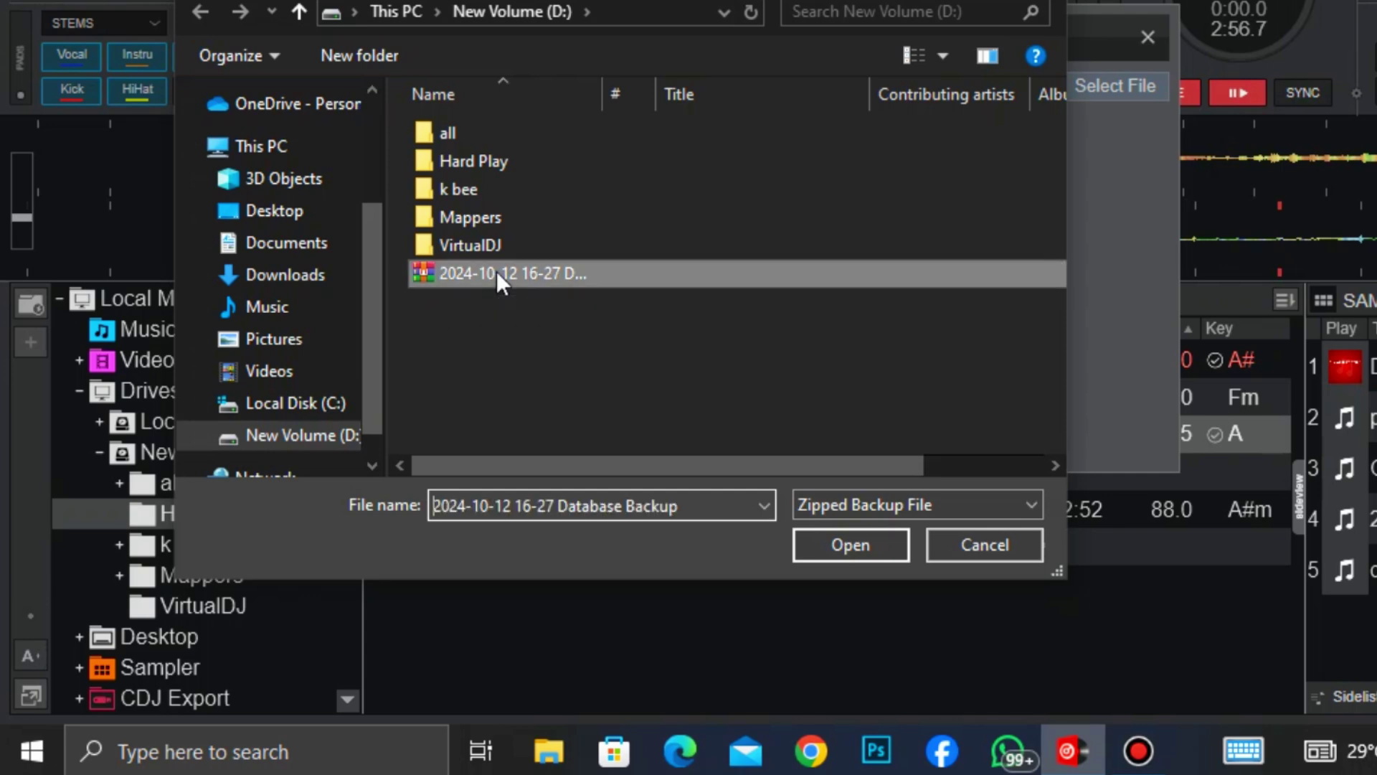
left_click(829, 546)
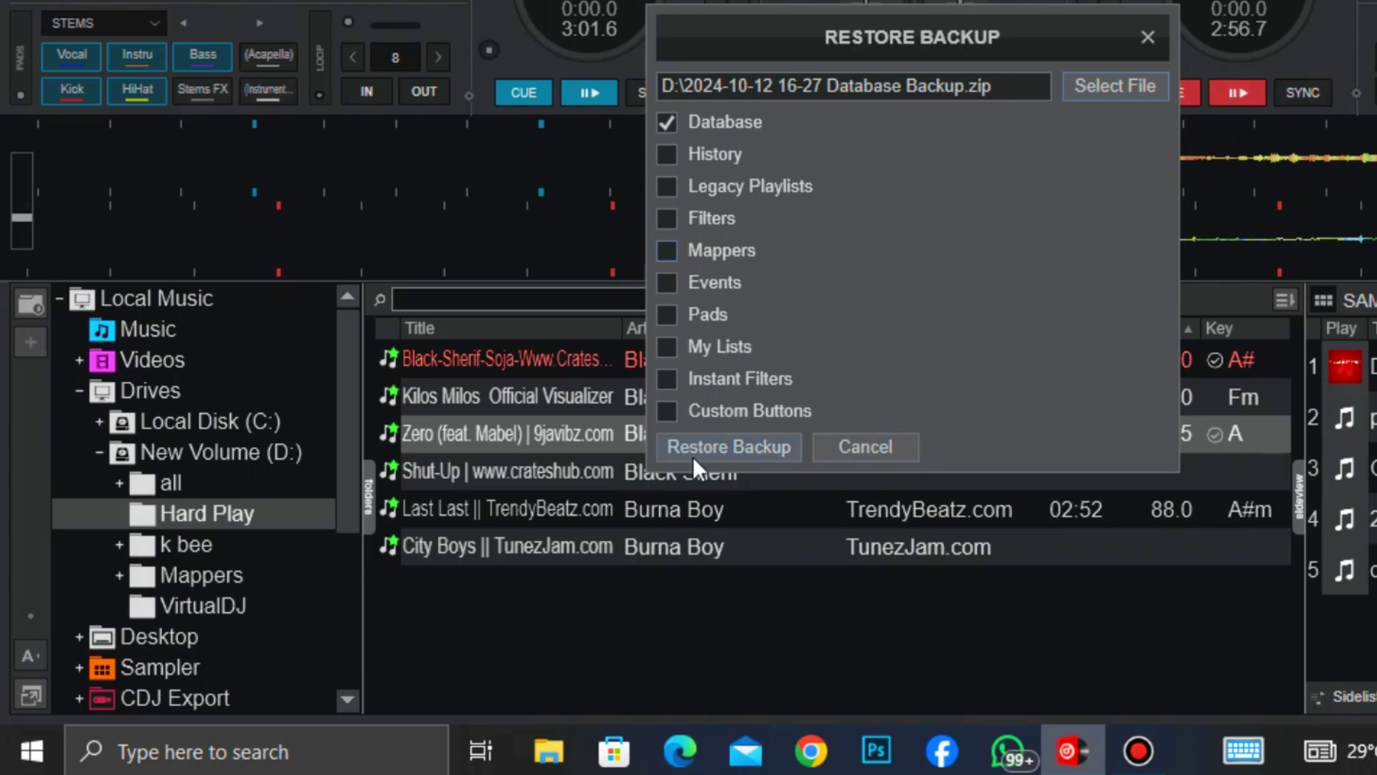
left_click(737, 445)
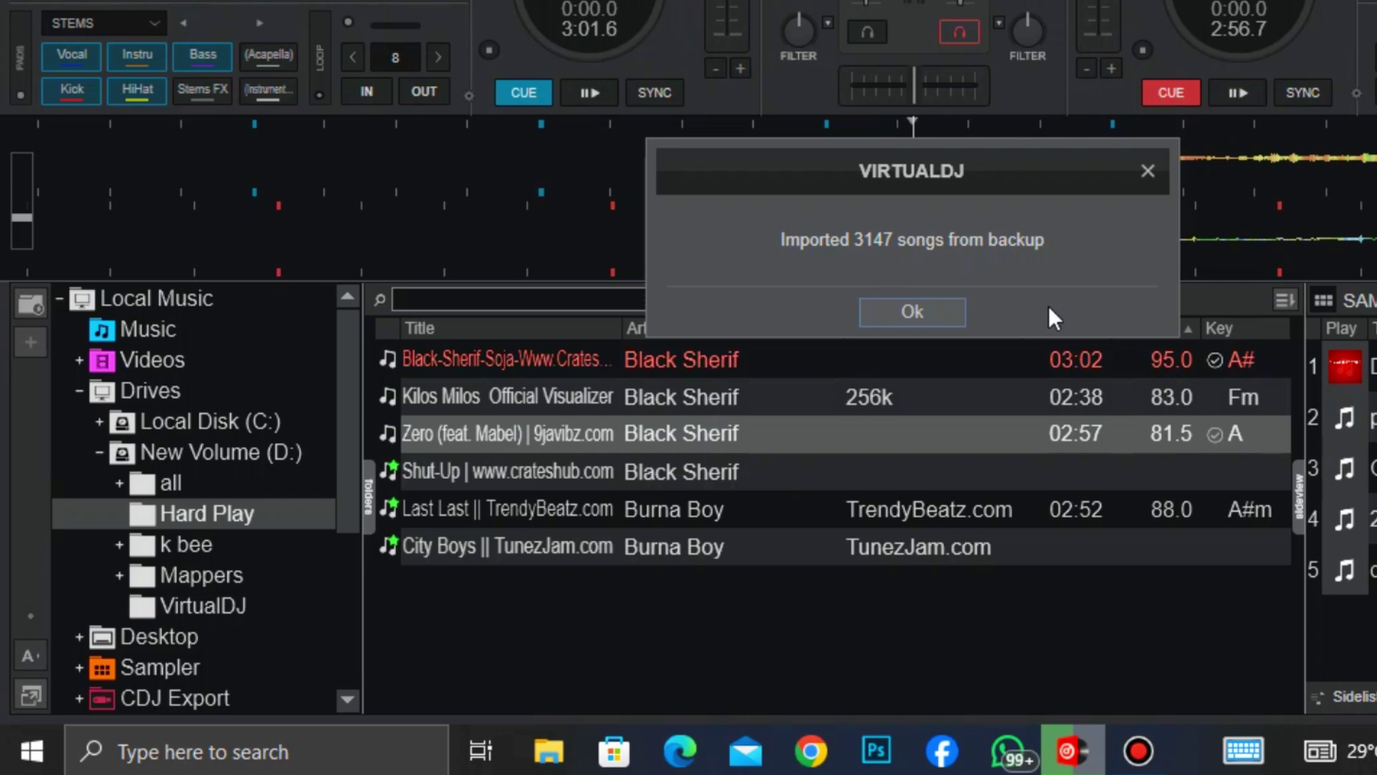
left_click(892, 312)
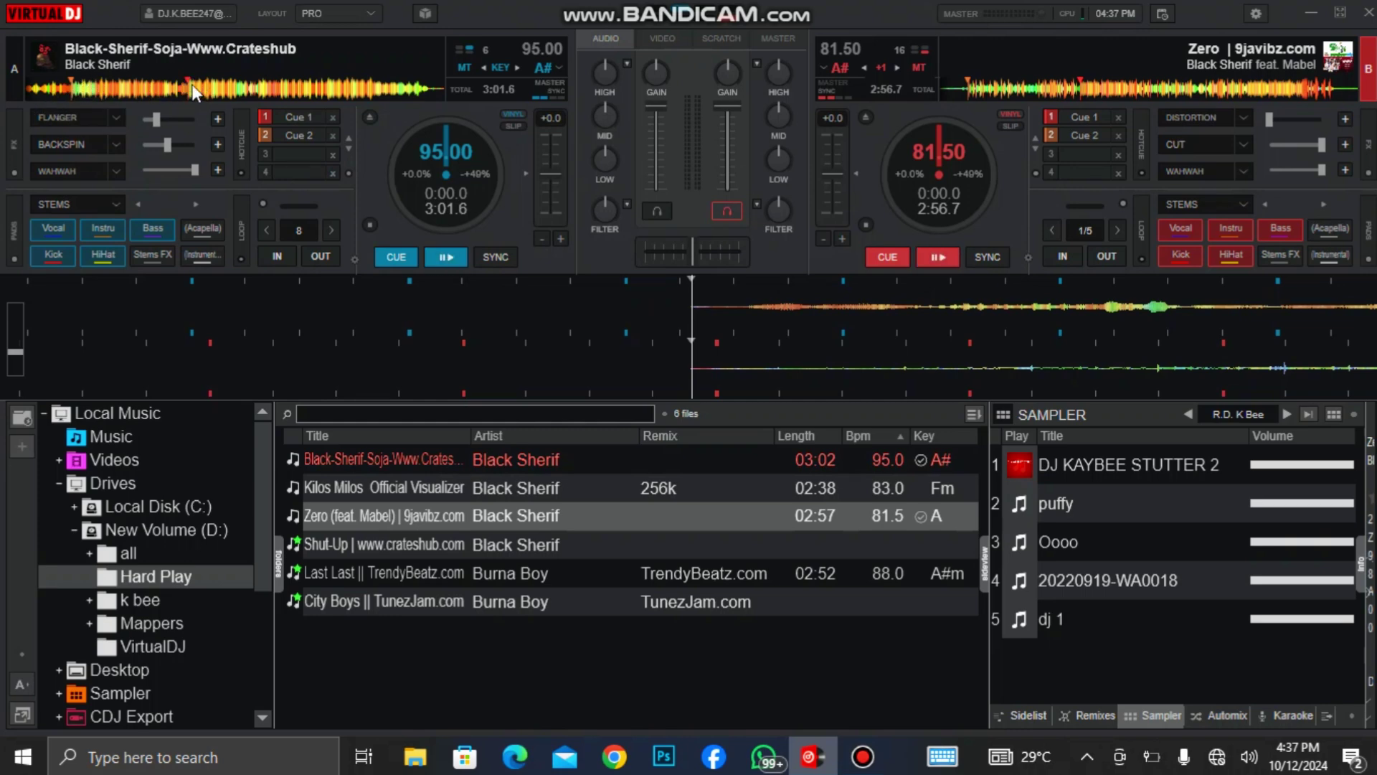
Load several Hard Play tracks onto deck B, ending with Kilos Milos Official Visualizer.
double_click(357, 487)
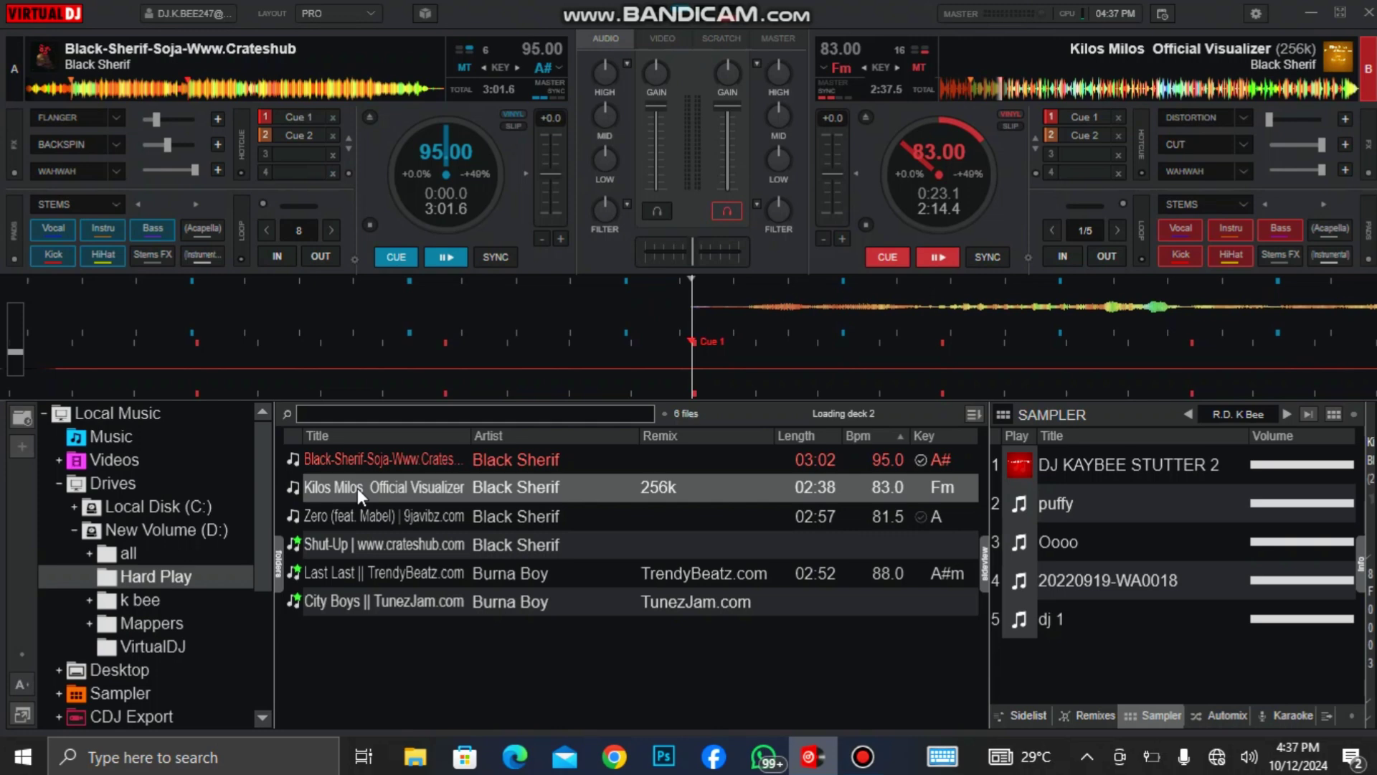
double_click(365, 525)
double_click(452, 597)
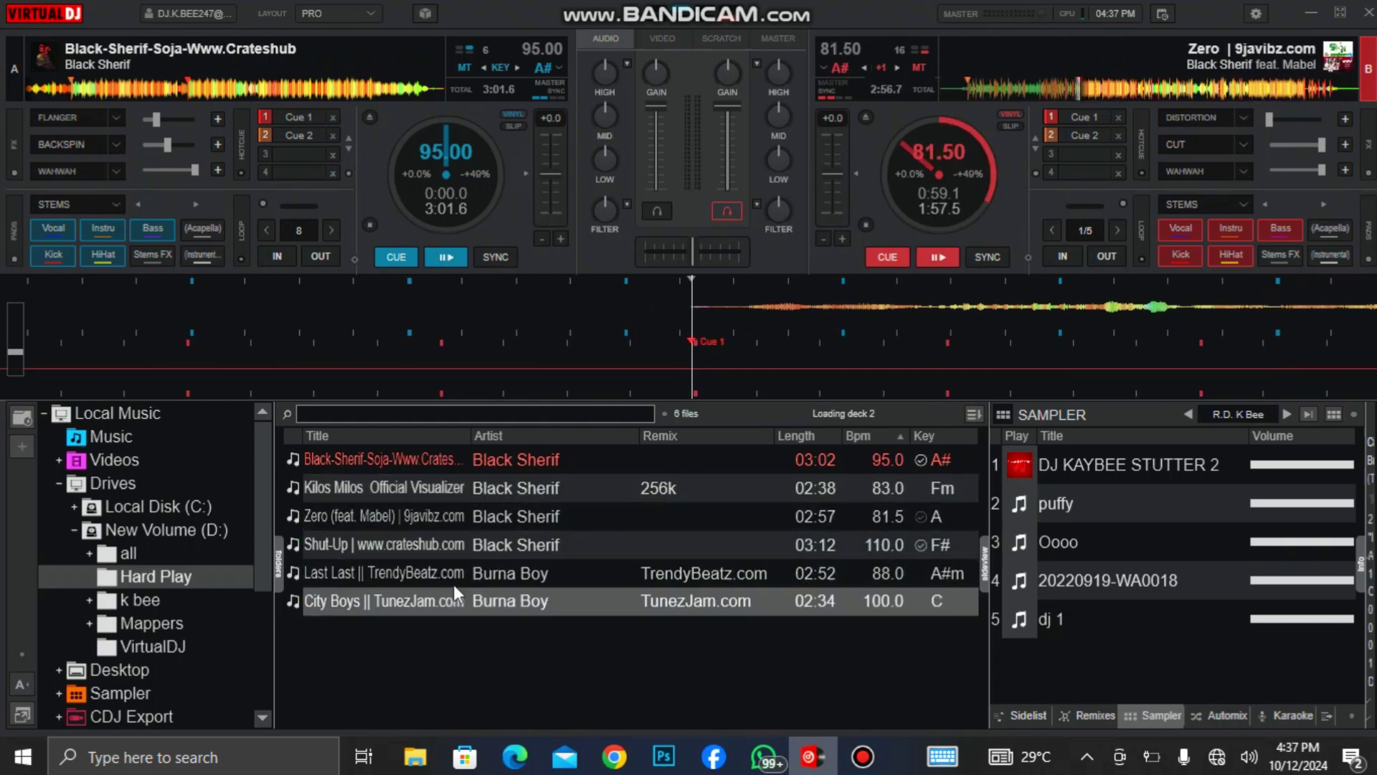
double_click(478, 528)
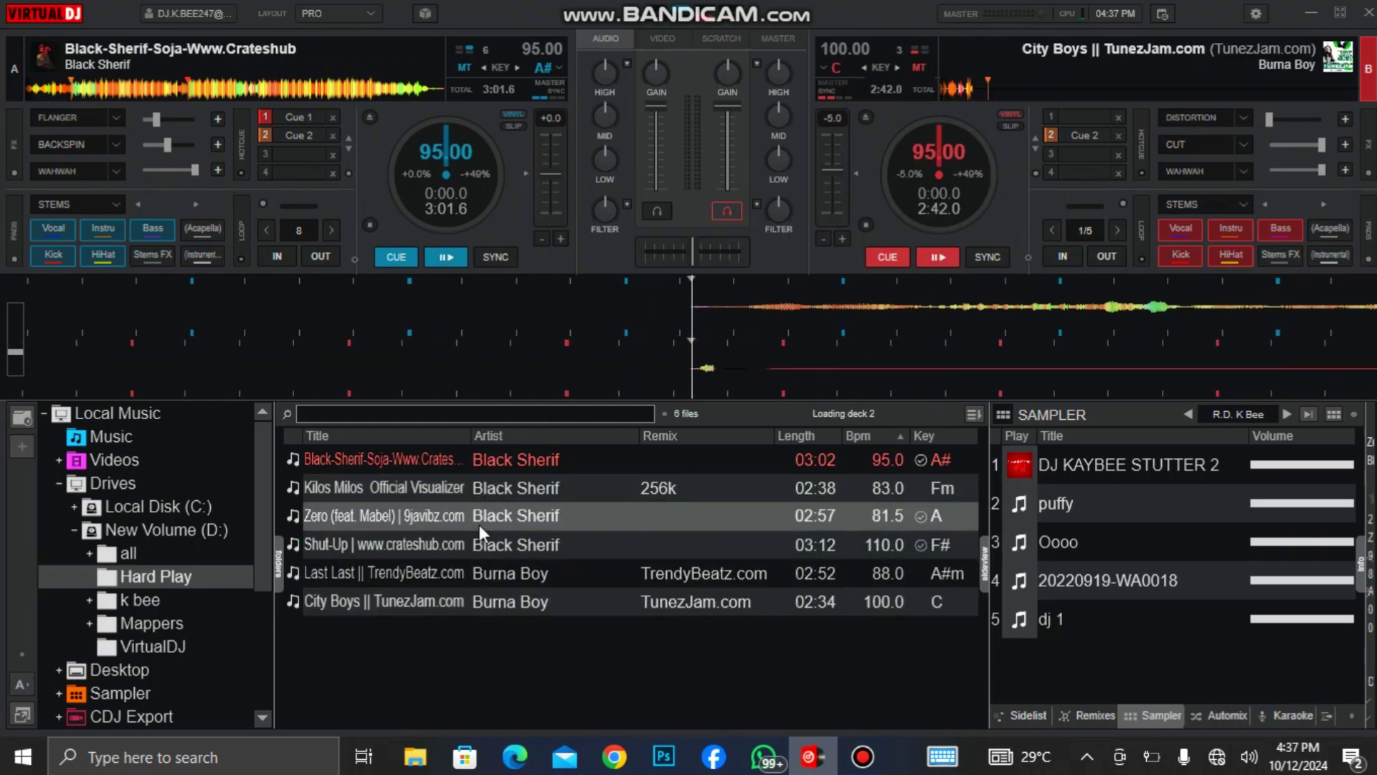
double_click(543, 493)
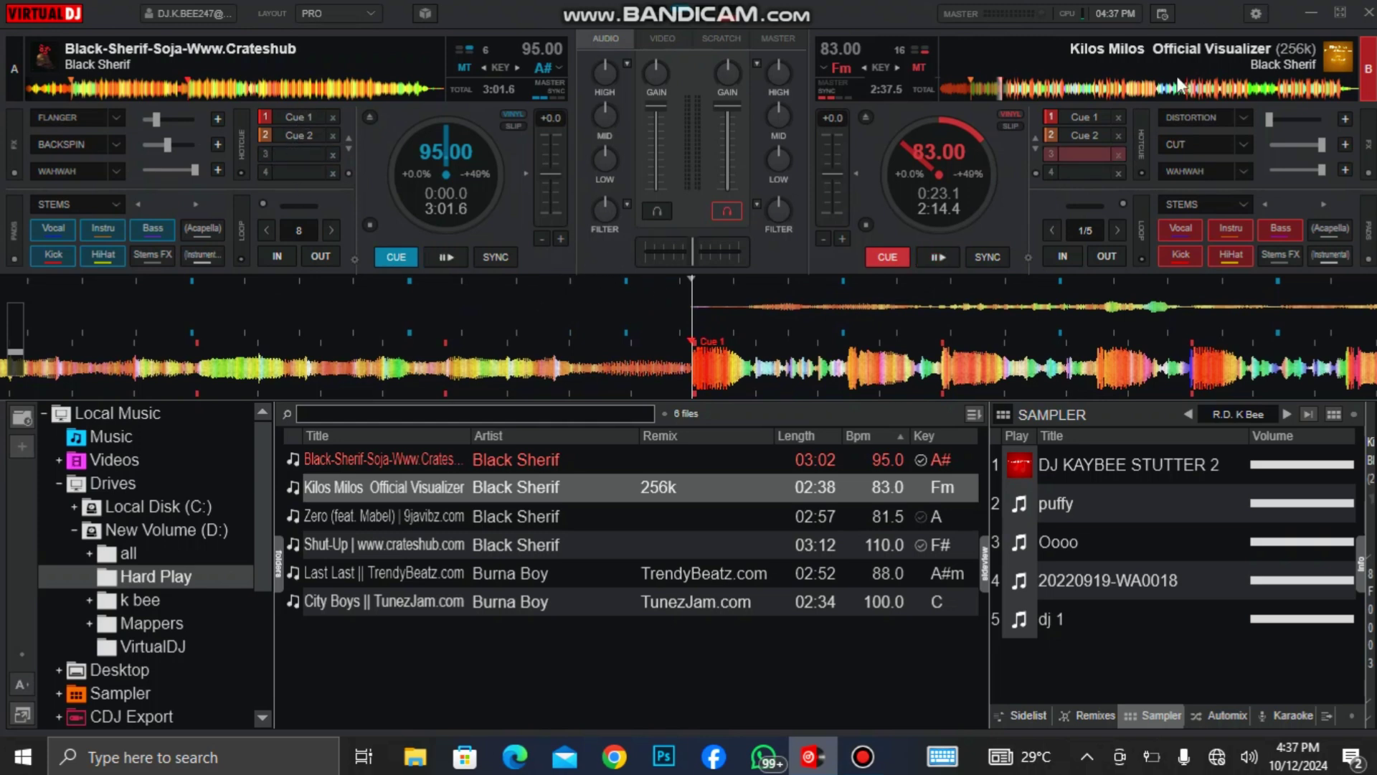
Open Settings > Options and filter the options list by "backup".
left_click(1254, 11)
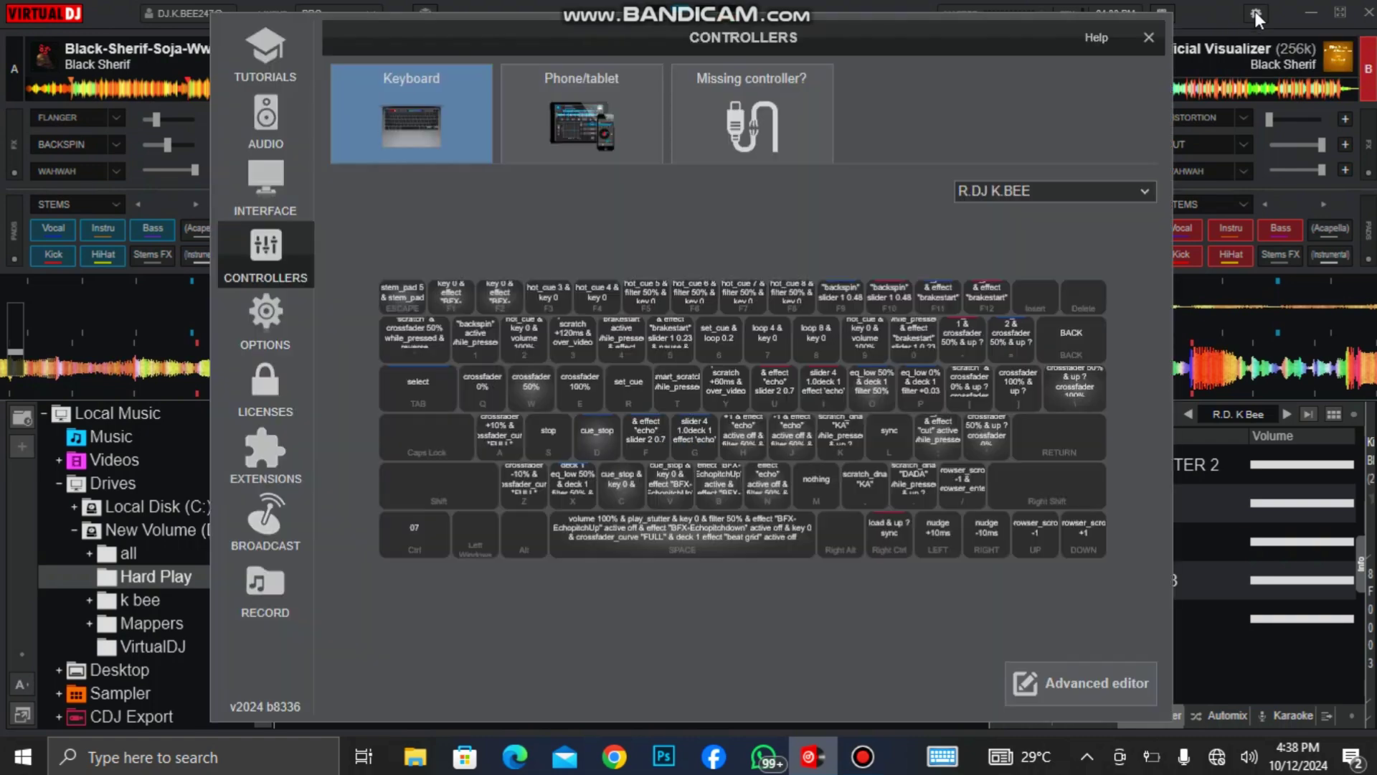
left_click(280, 319)
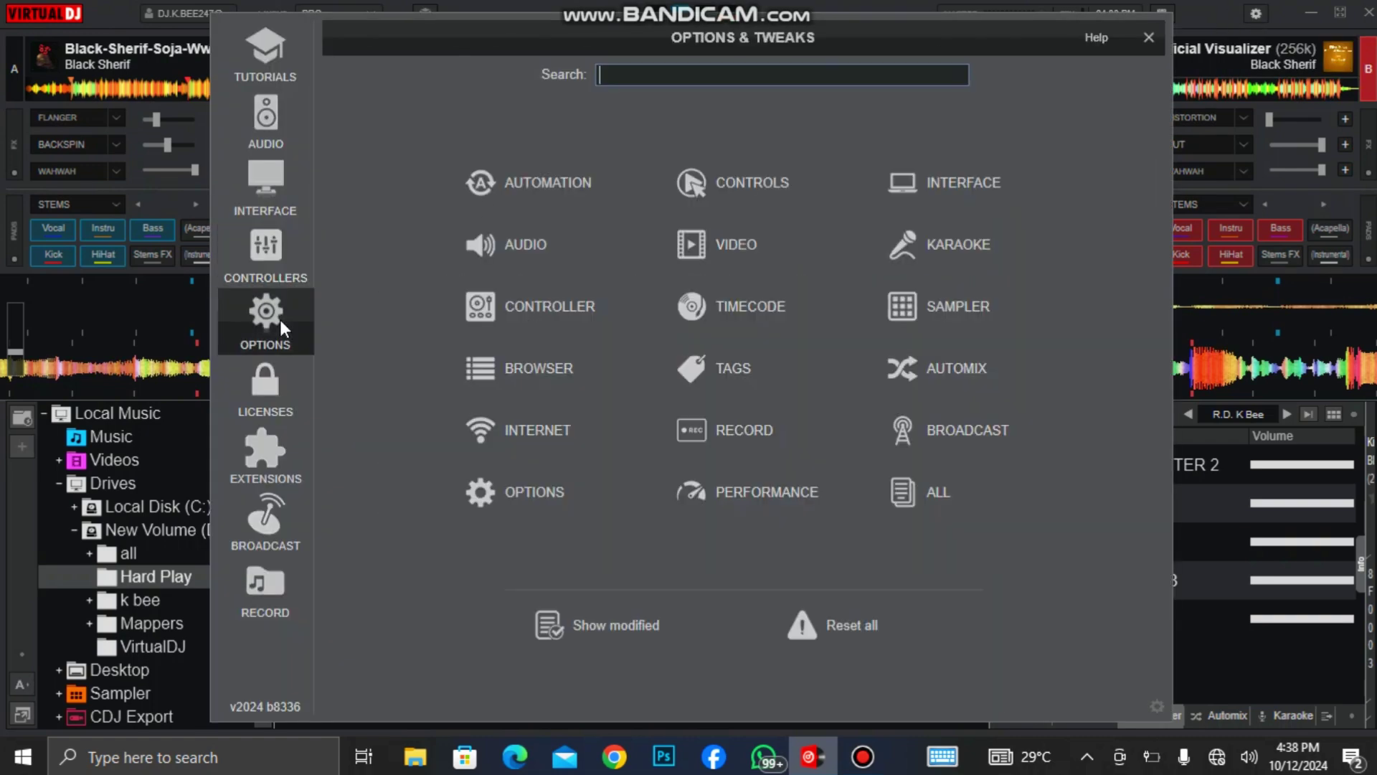
left_click(652, 74)
type("backup")
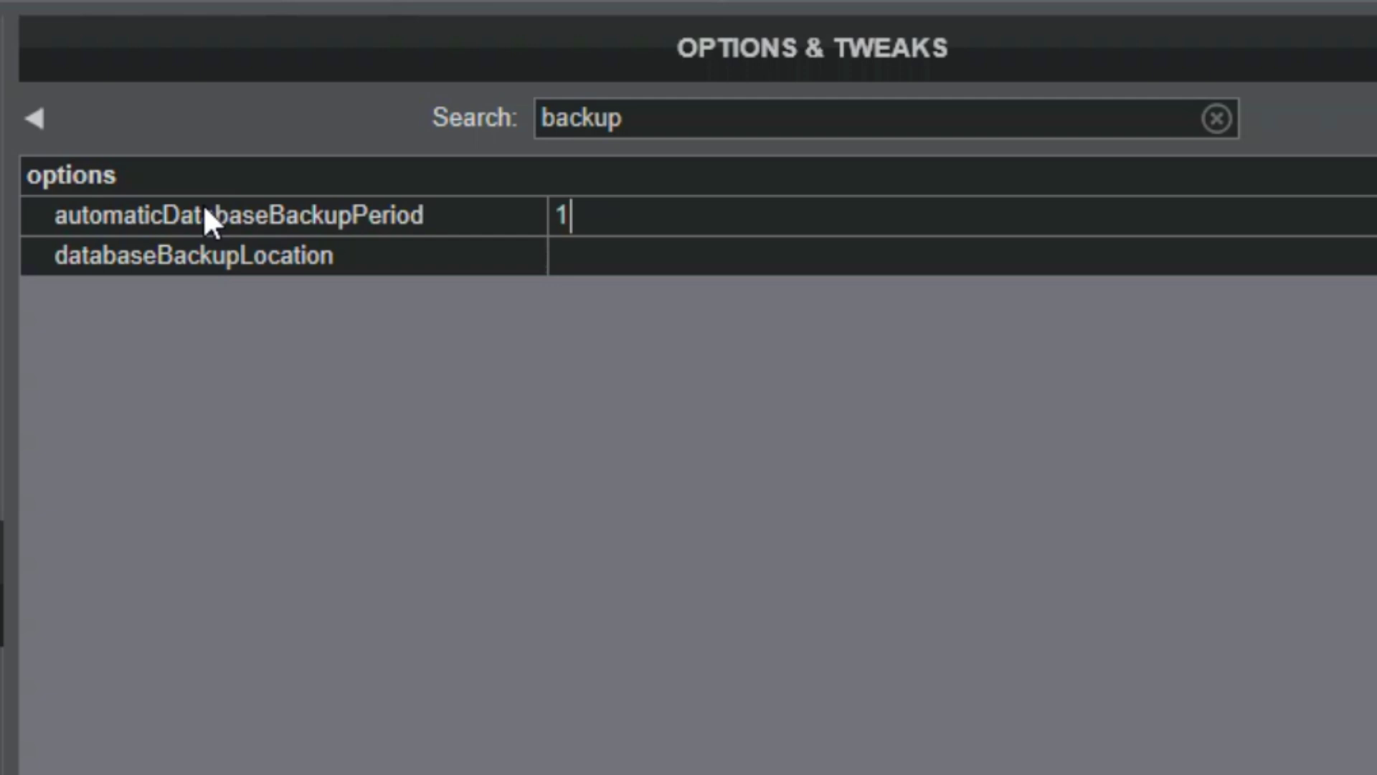